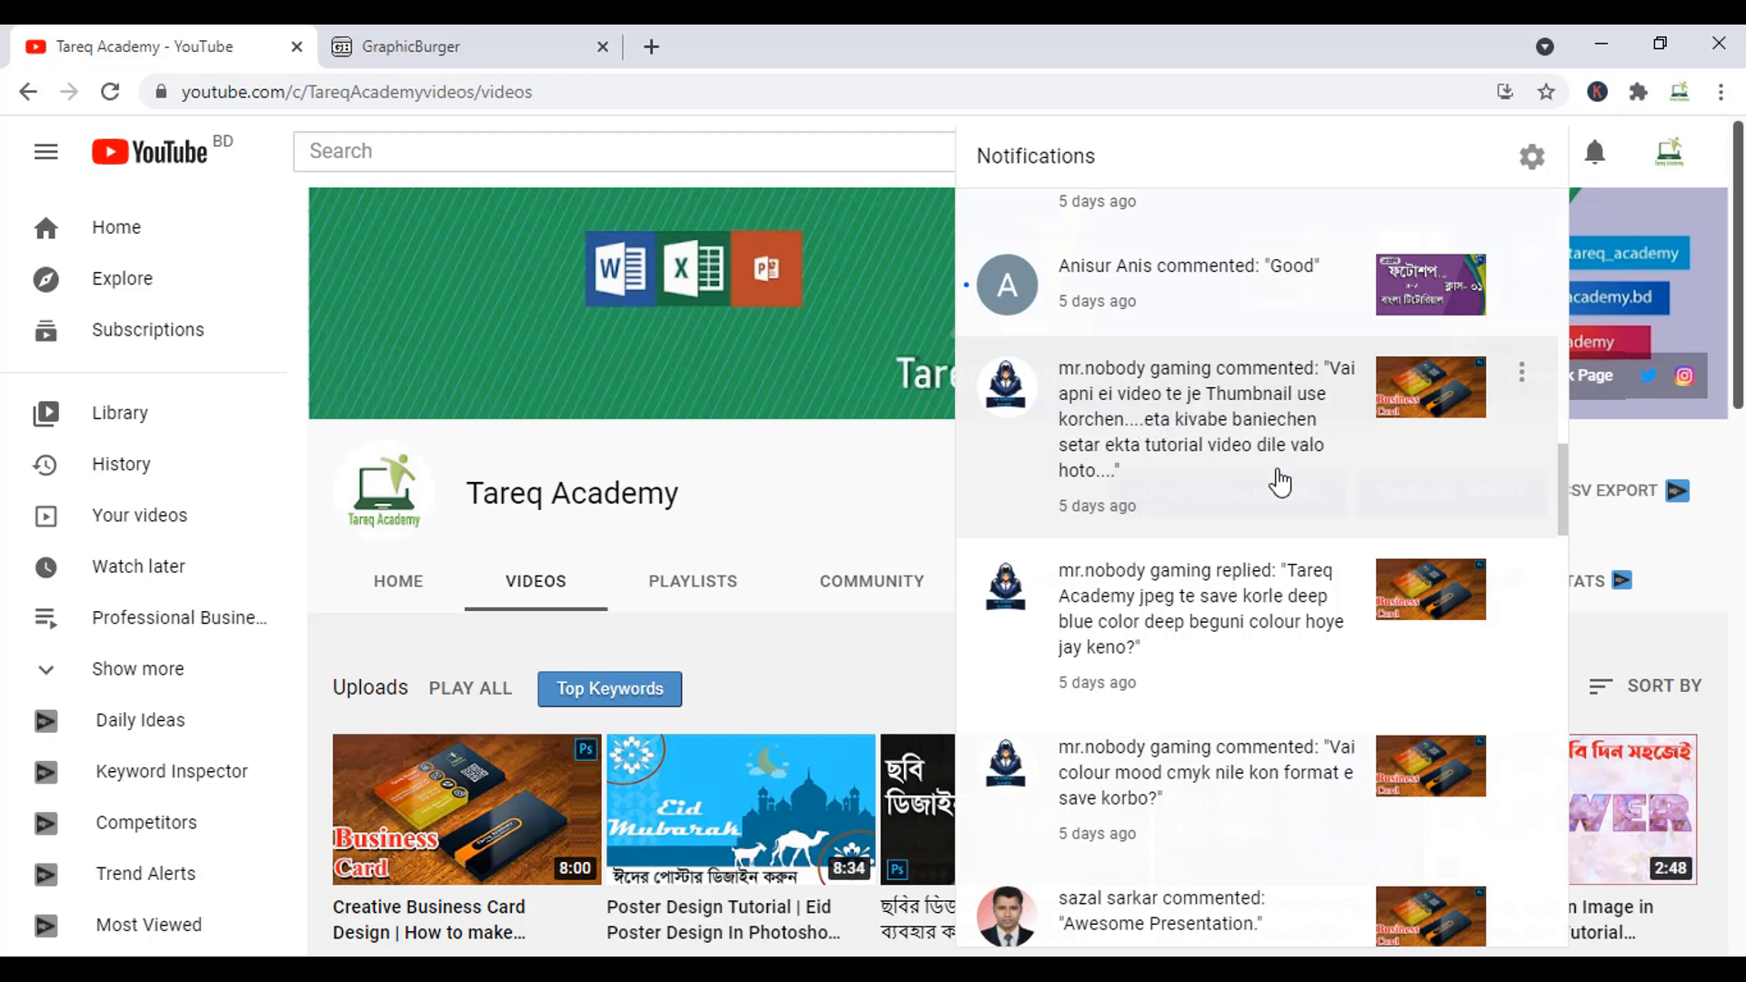
Look through the Tareq Academy channel's comment notifications and its created playlists
scroll(1184, 445, "down", 5)
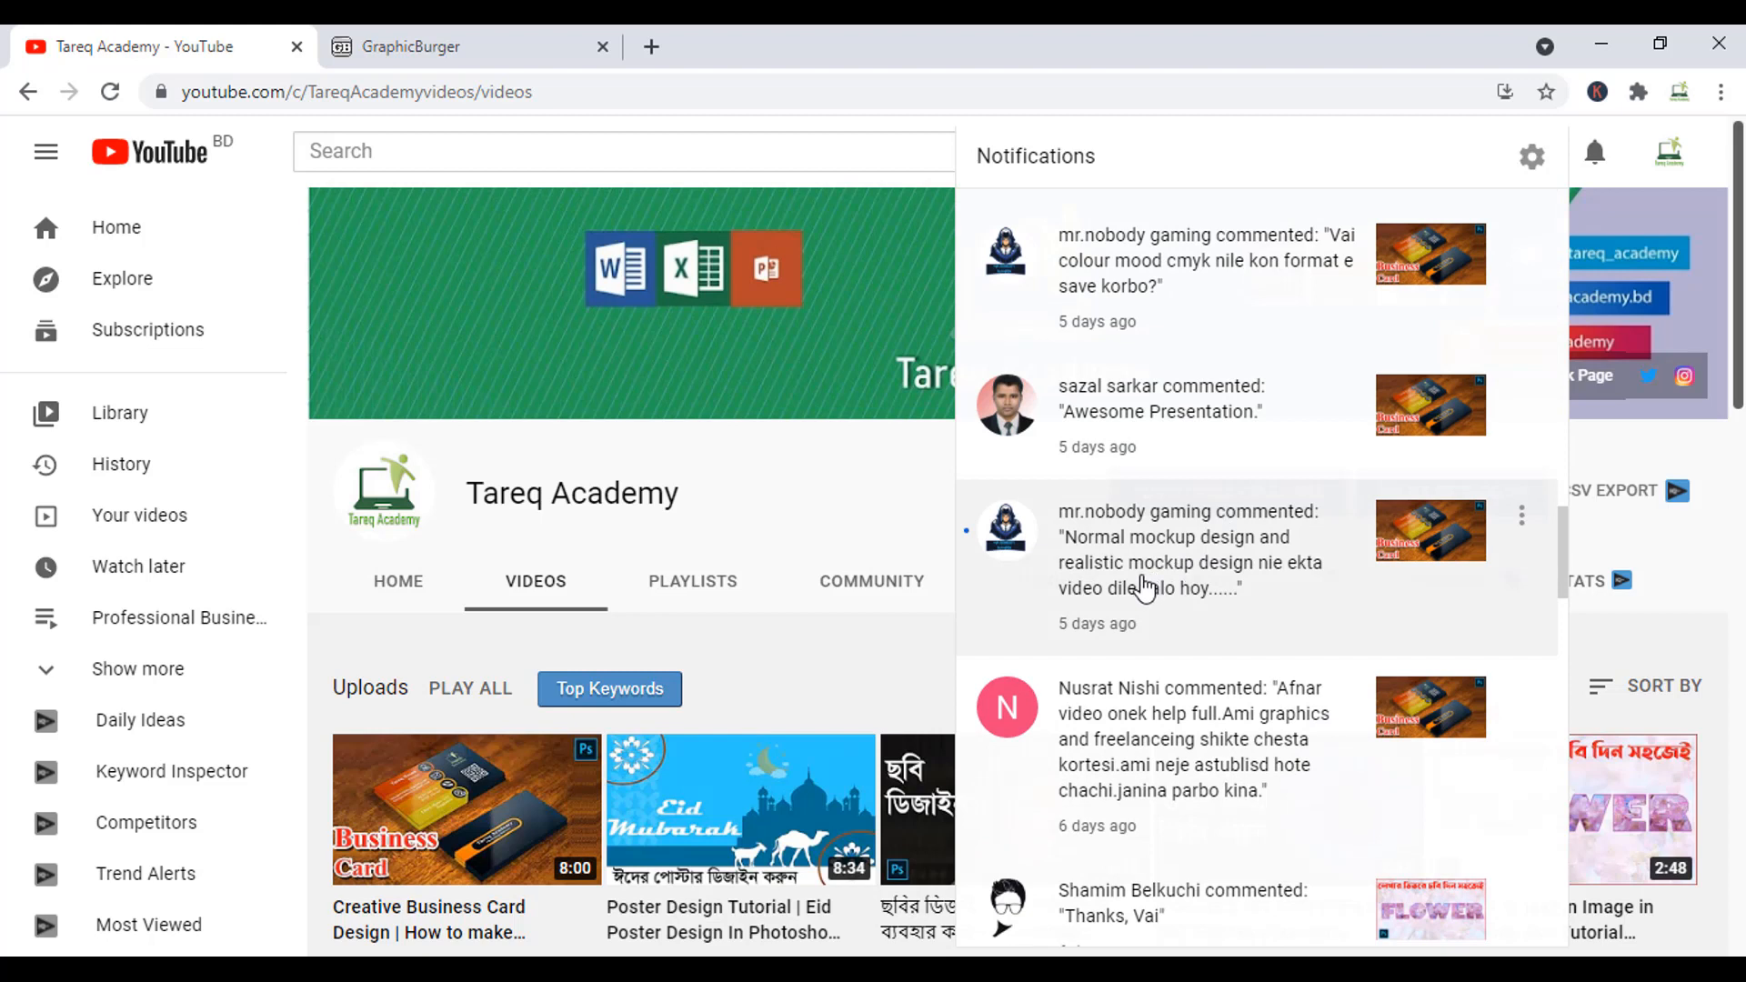
left_click(709, 516)
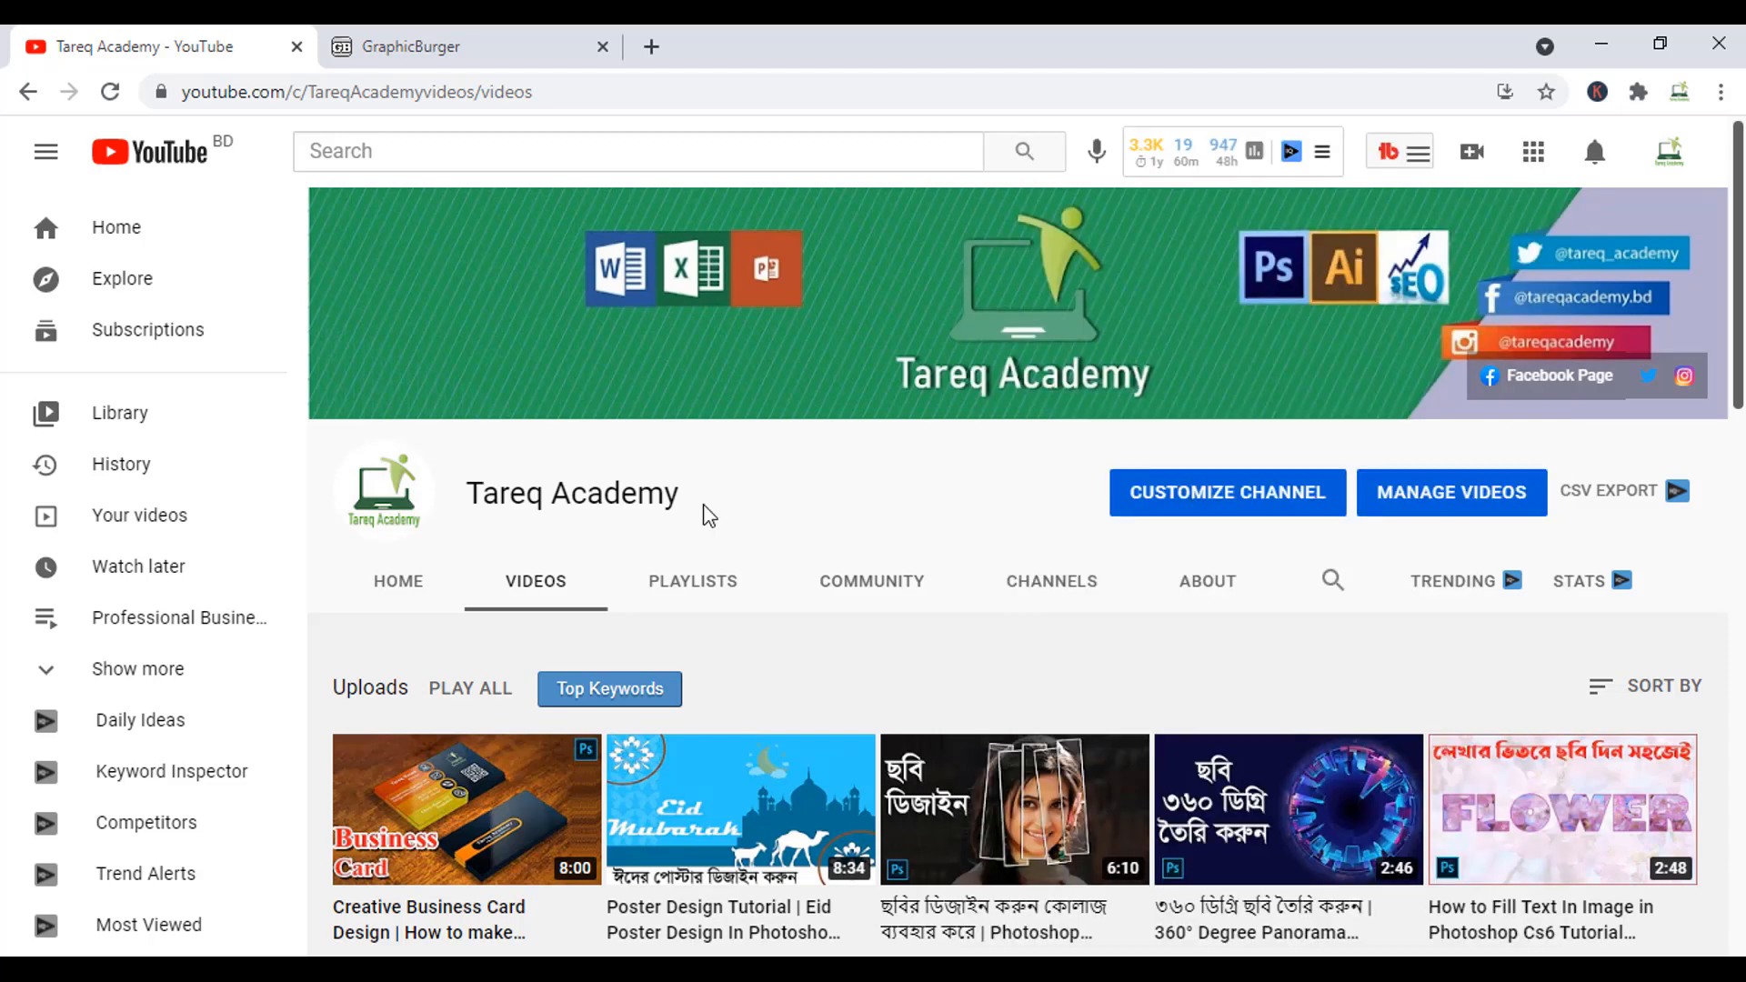
scroll(827, 554, "down", 1)
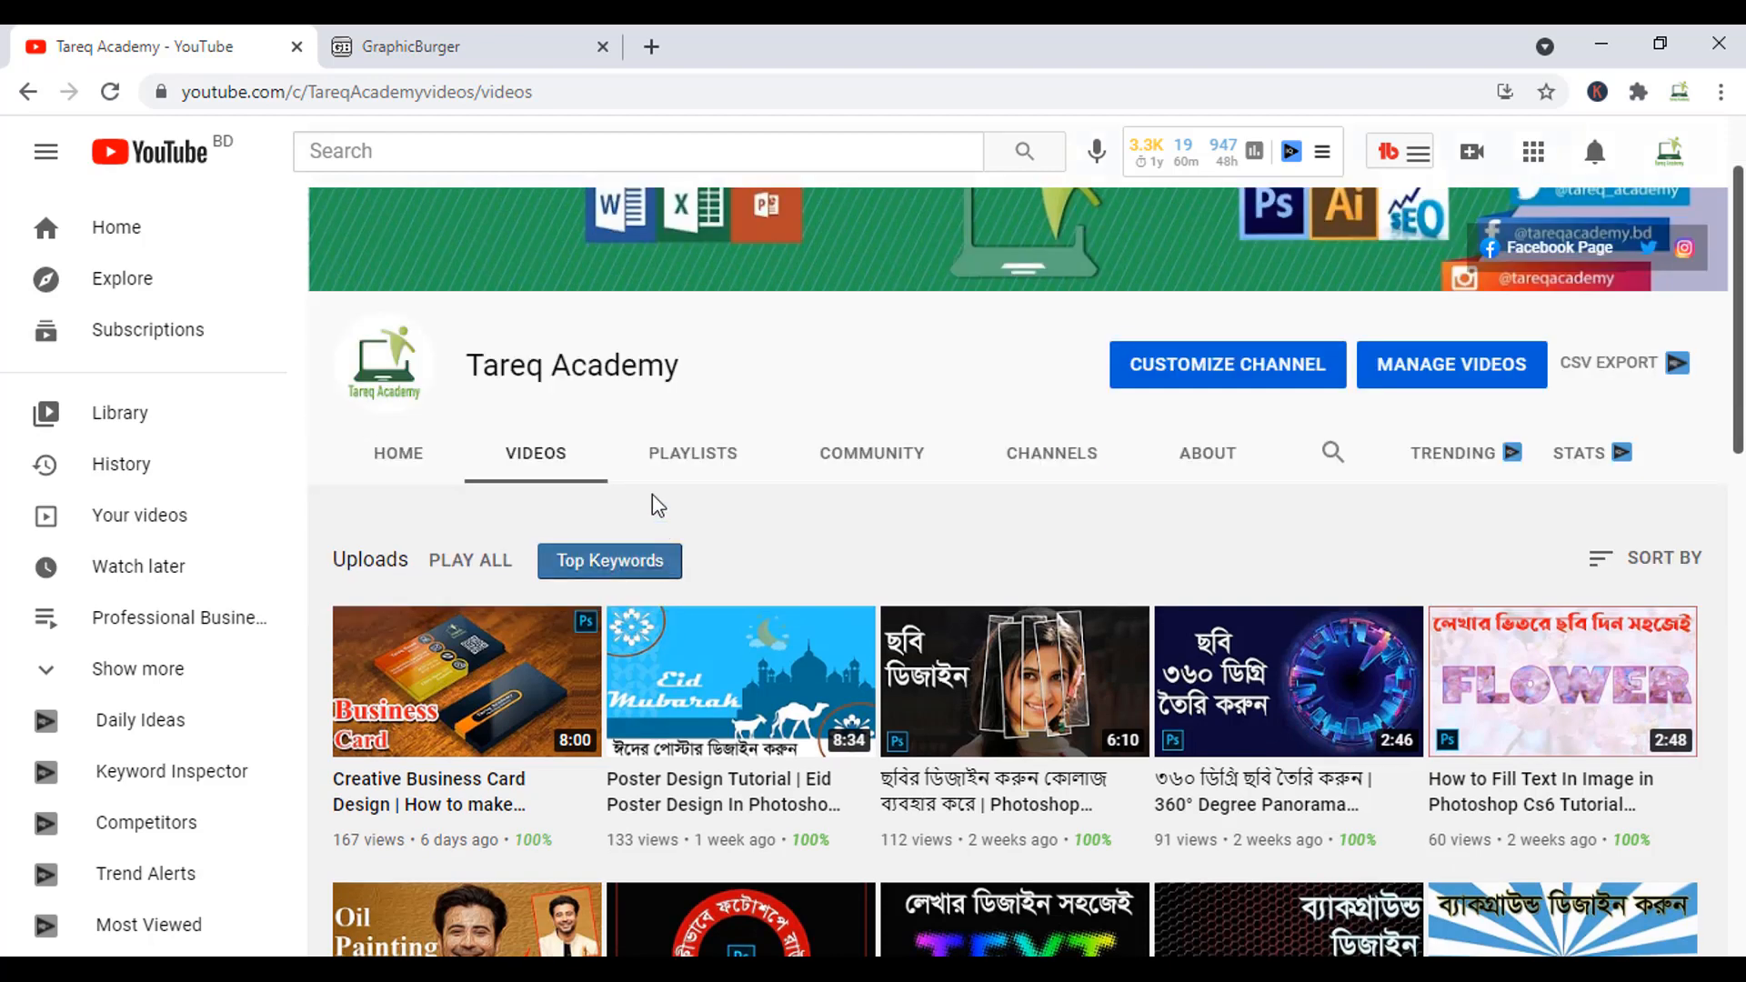
left_click(723, 455)
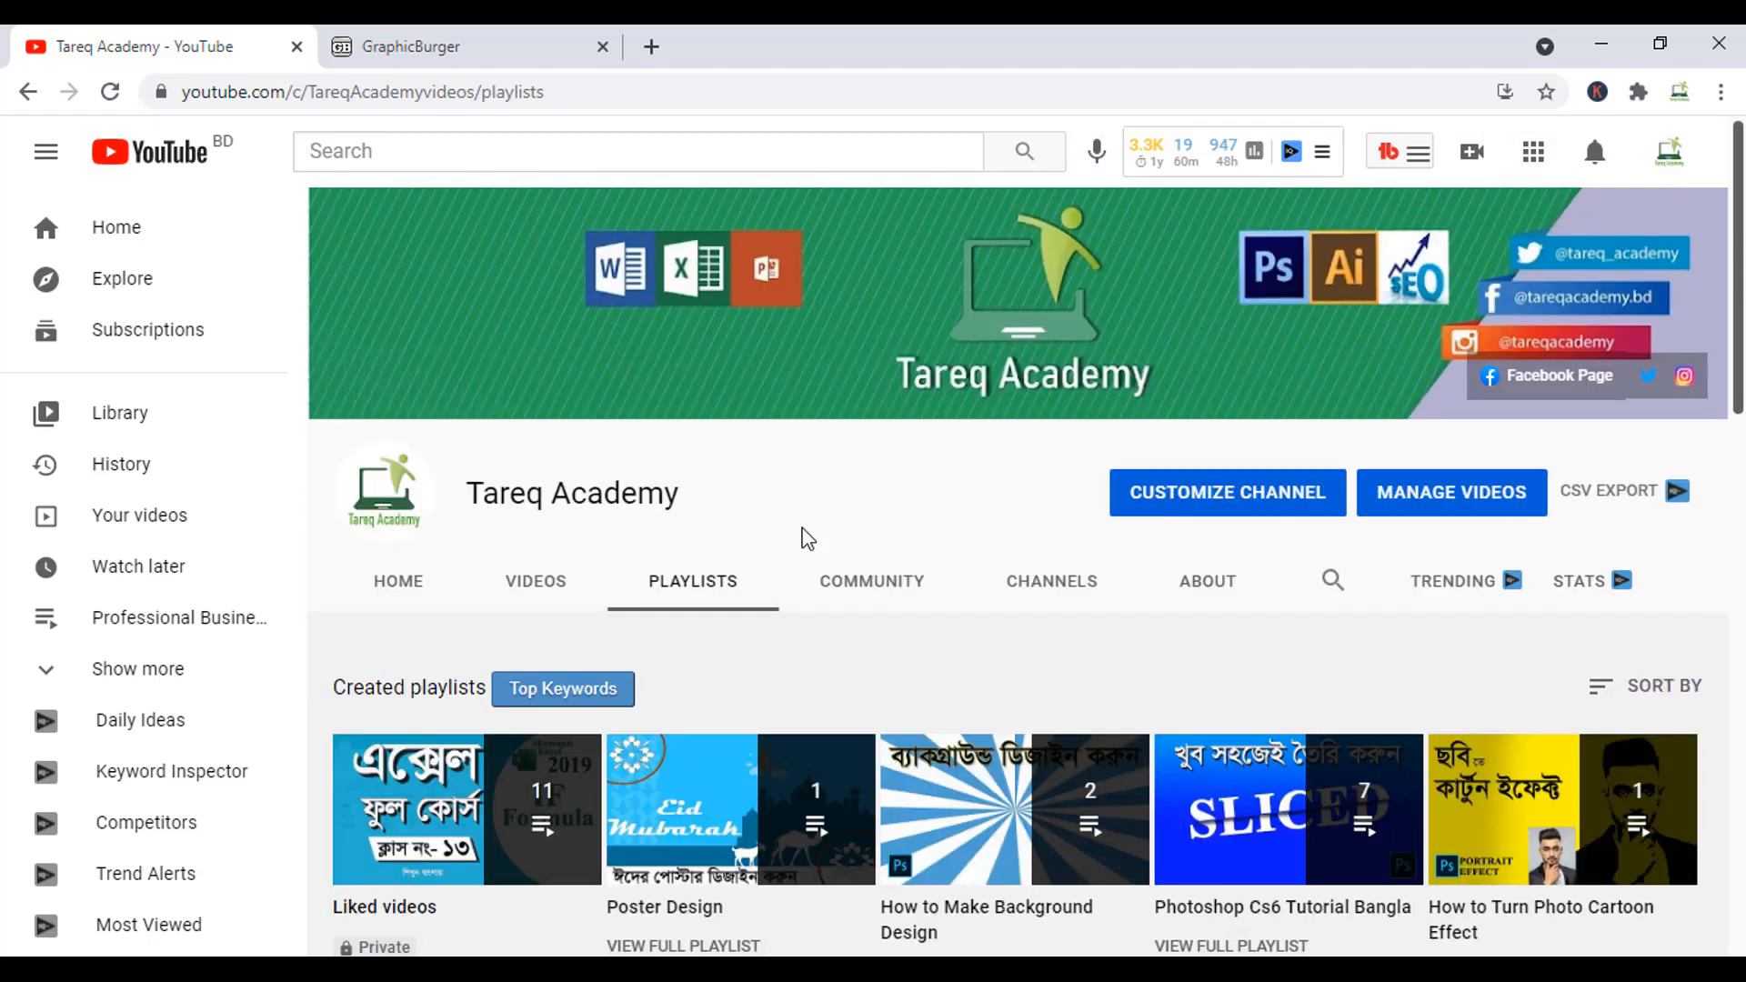
scroll(862, 549, "down", 1)
scroll(868, 549, "down", 10)
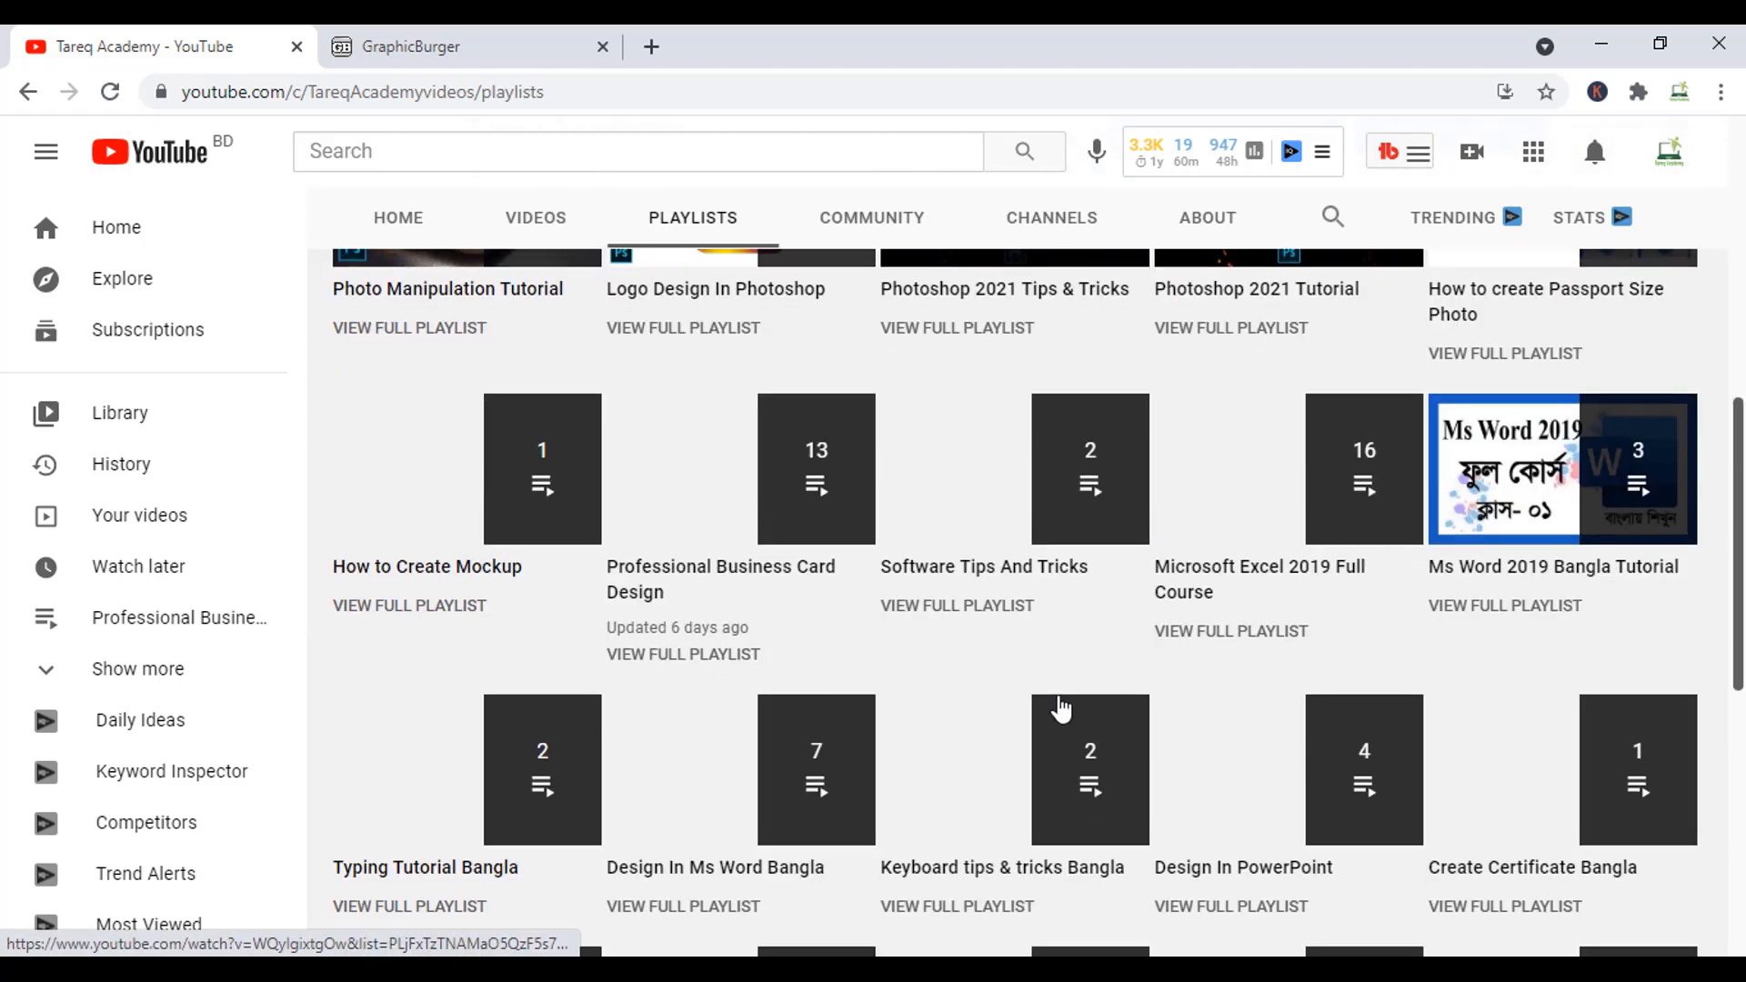
scroll(1058, 686, "down", 4)
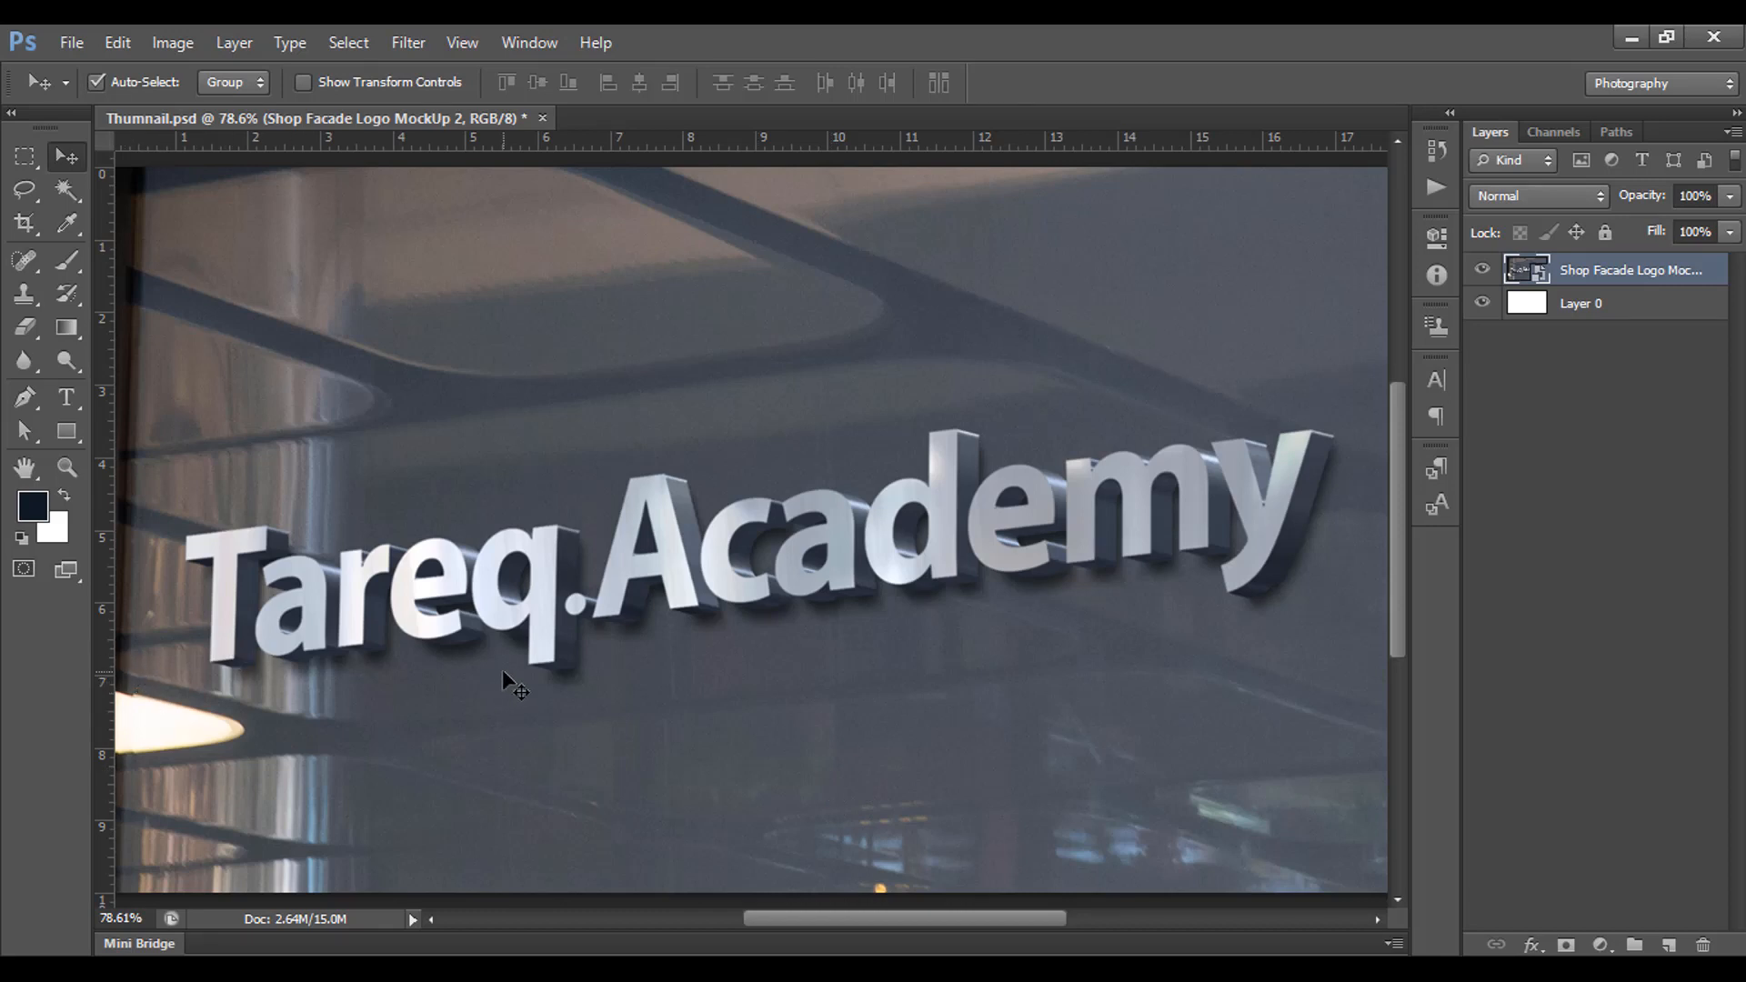
Close the Thumnail.psd document in Photoshop
key("ctrl+w")
left_click(880, 401)
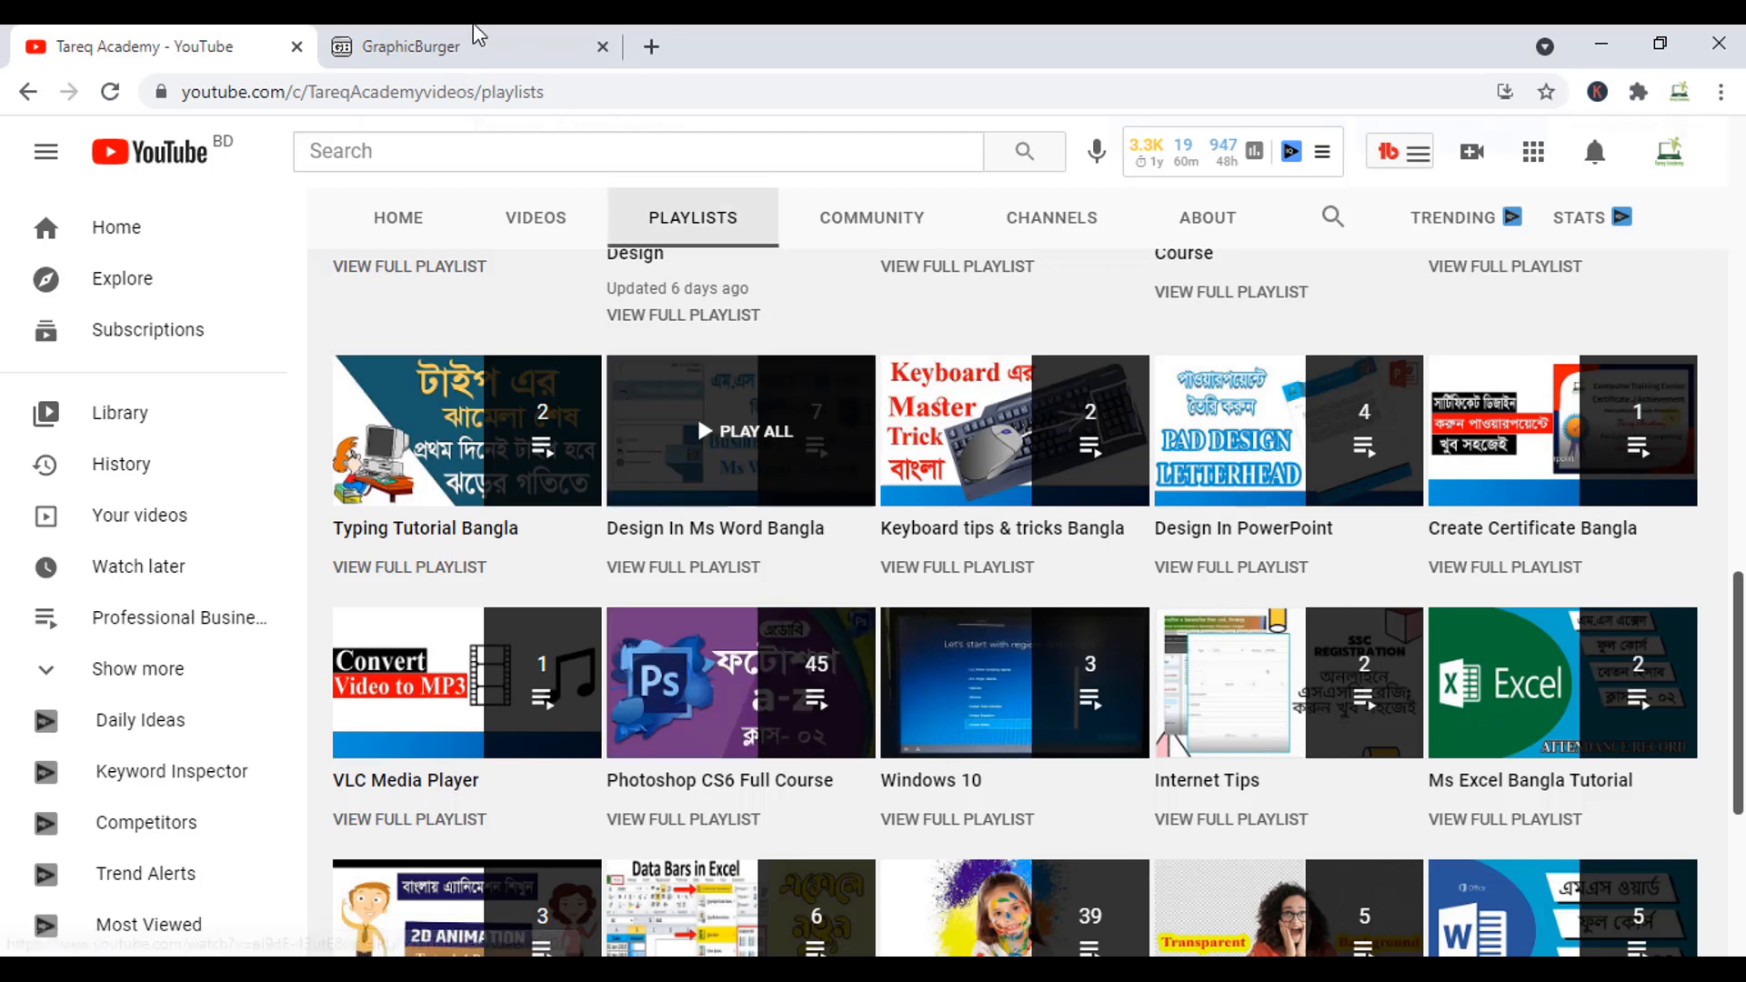
Switch to the GraphicBurger website in the browser and open its Mock-Ups category
key("ctrl+Tab")
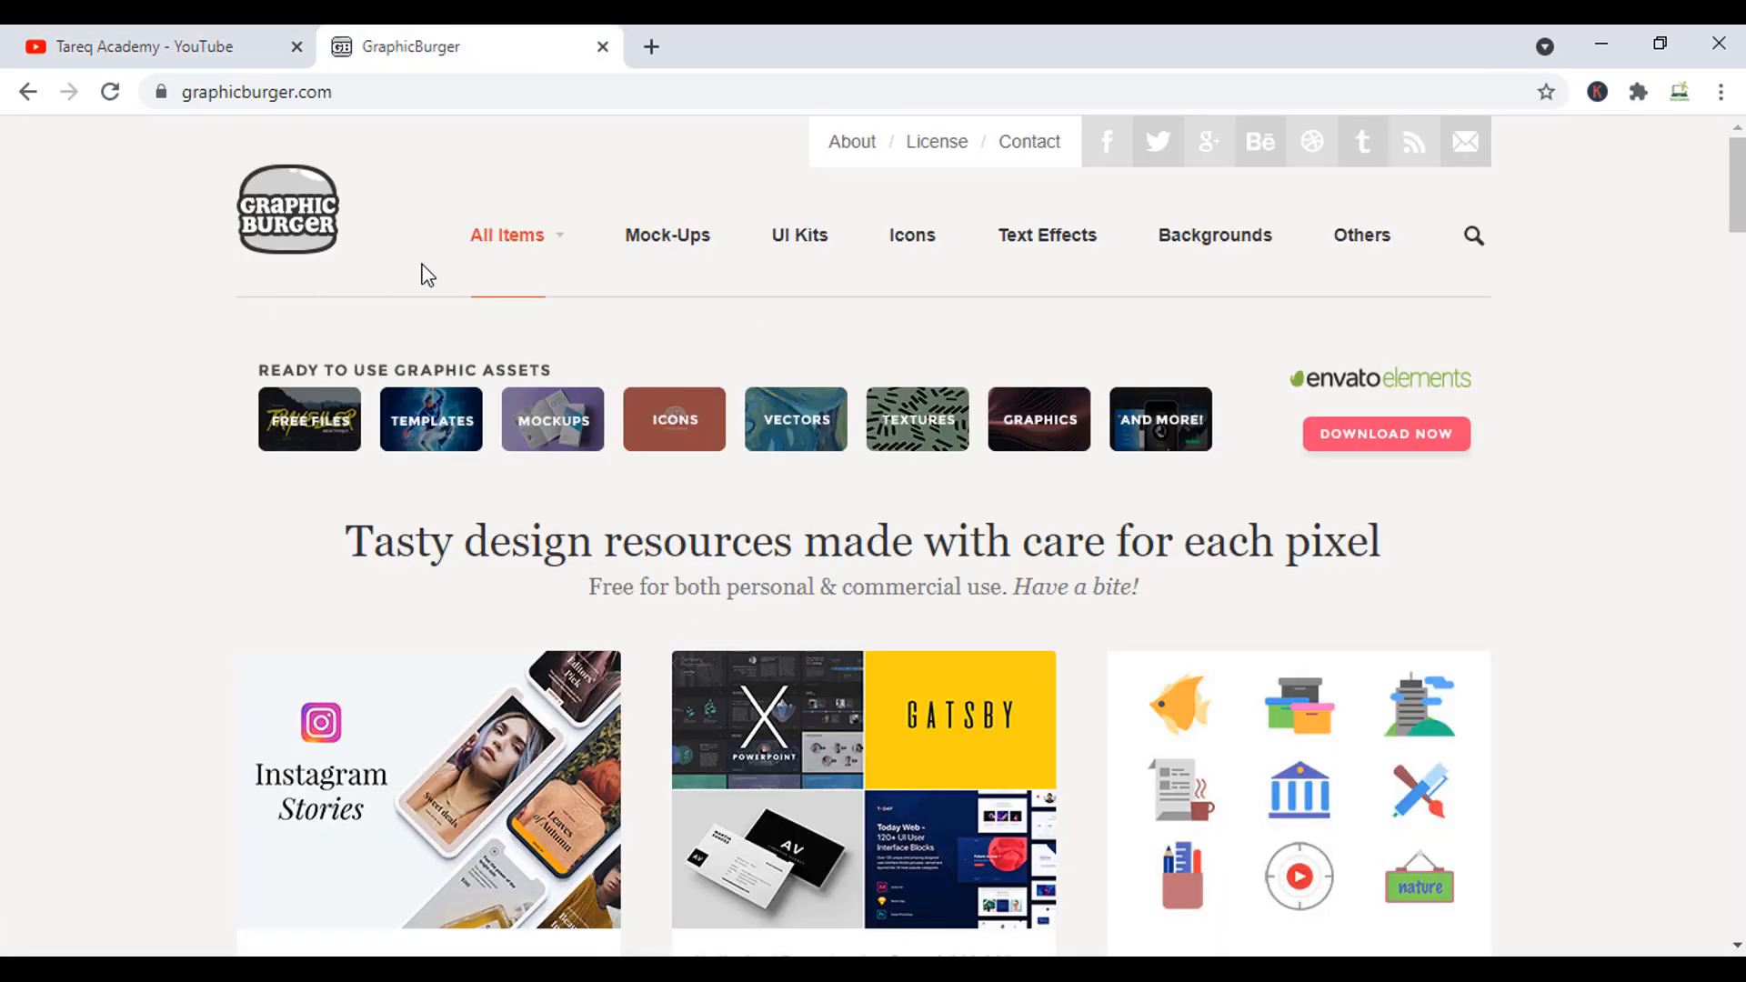
mouse_move(483, 290)
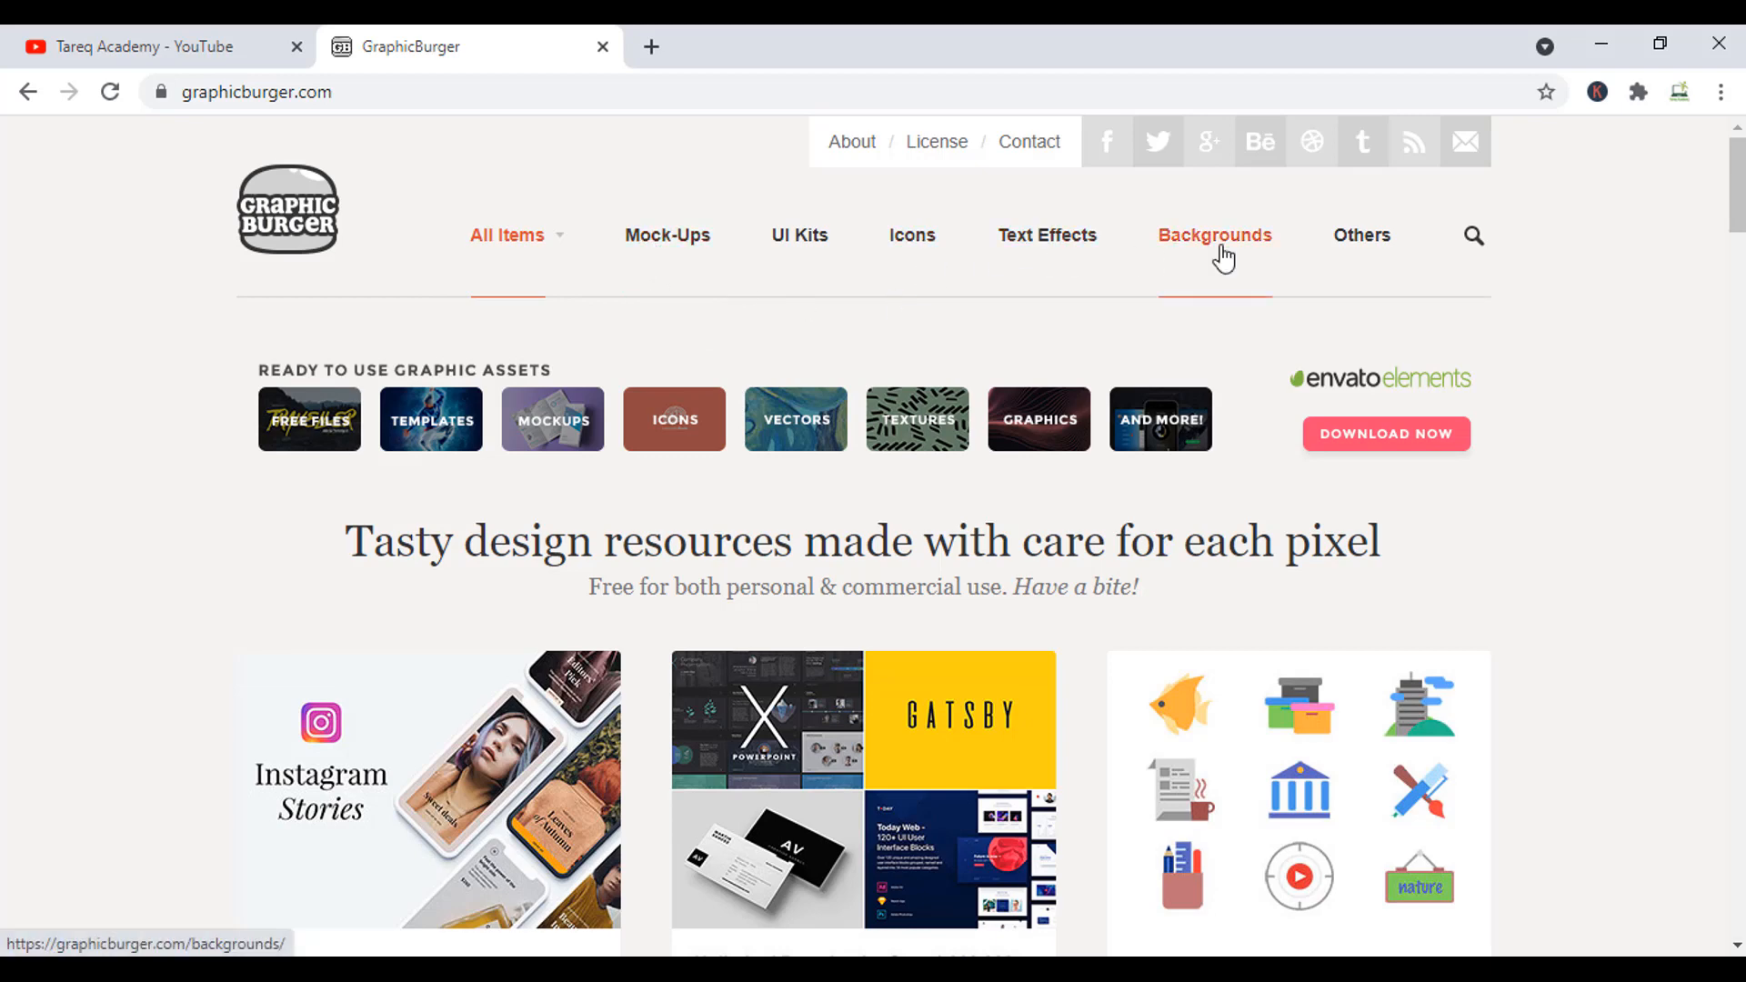
left_click(1048, 234)
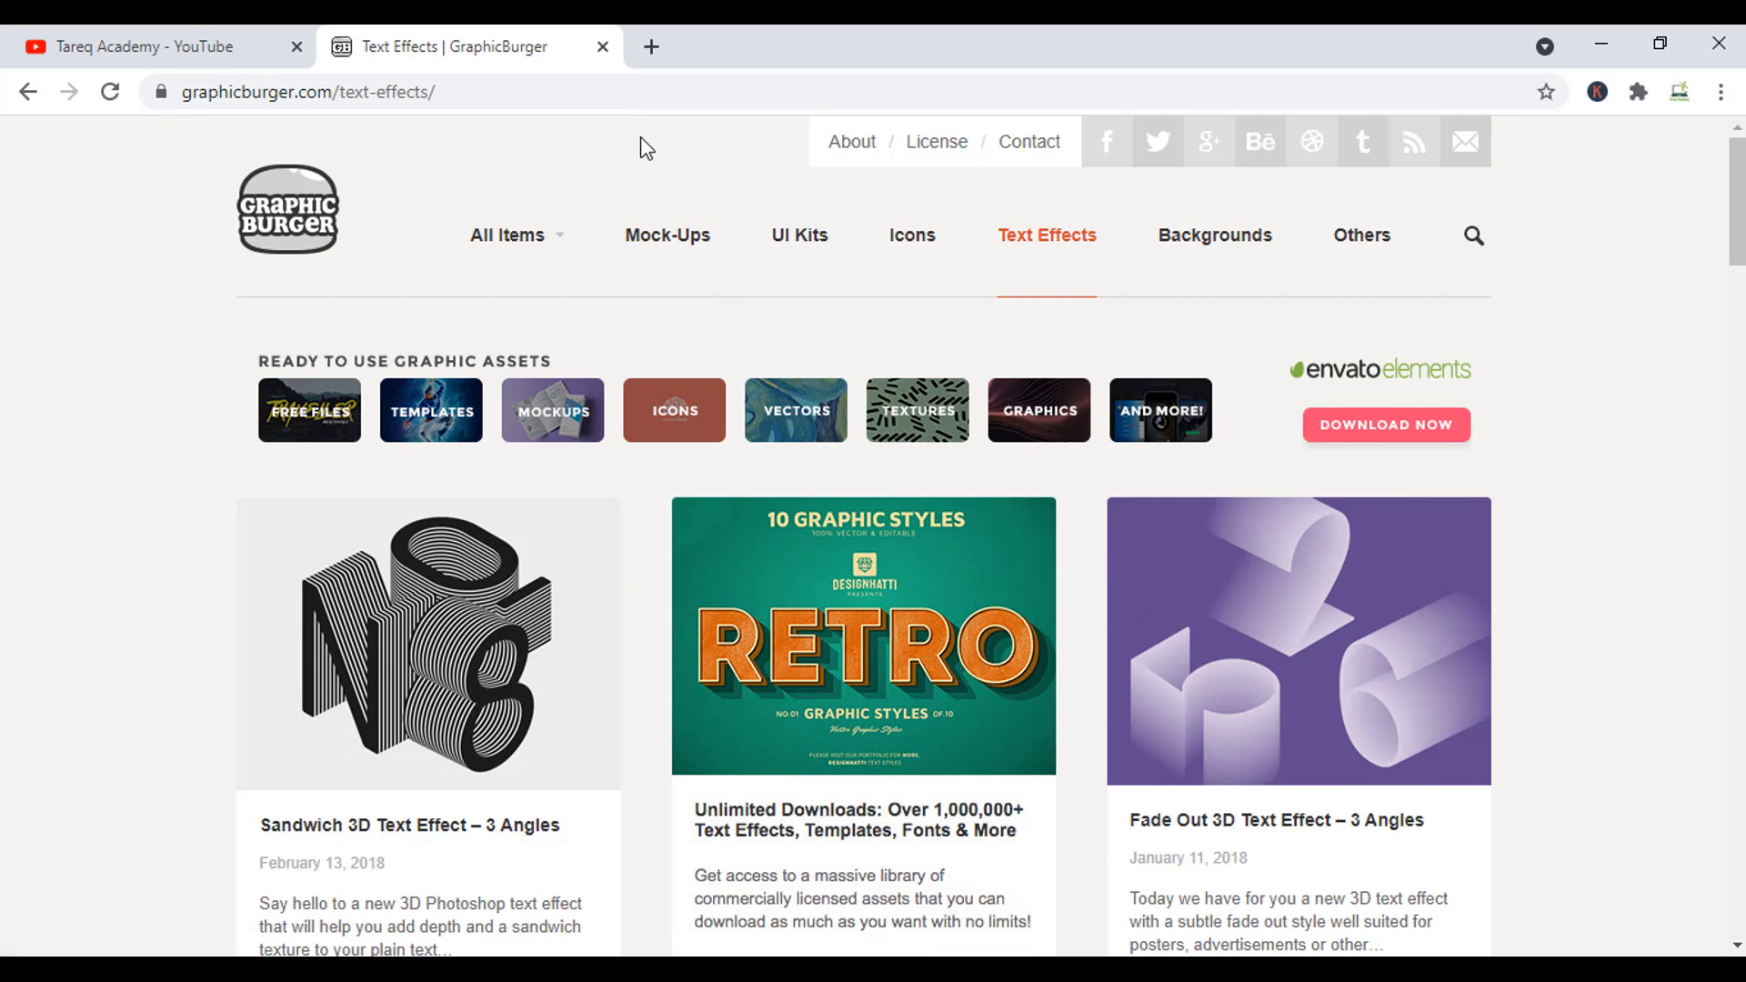
left_click(668, 234)
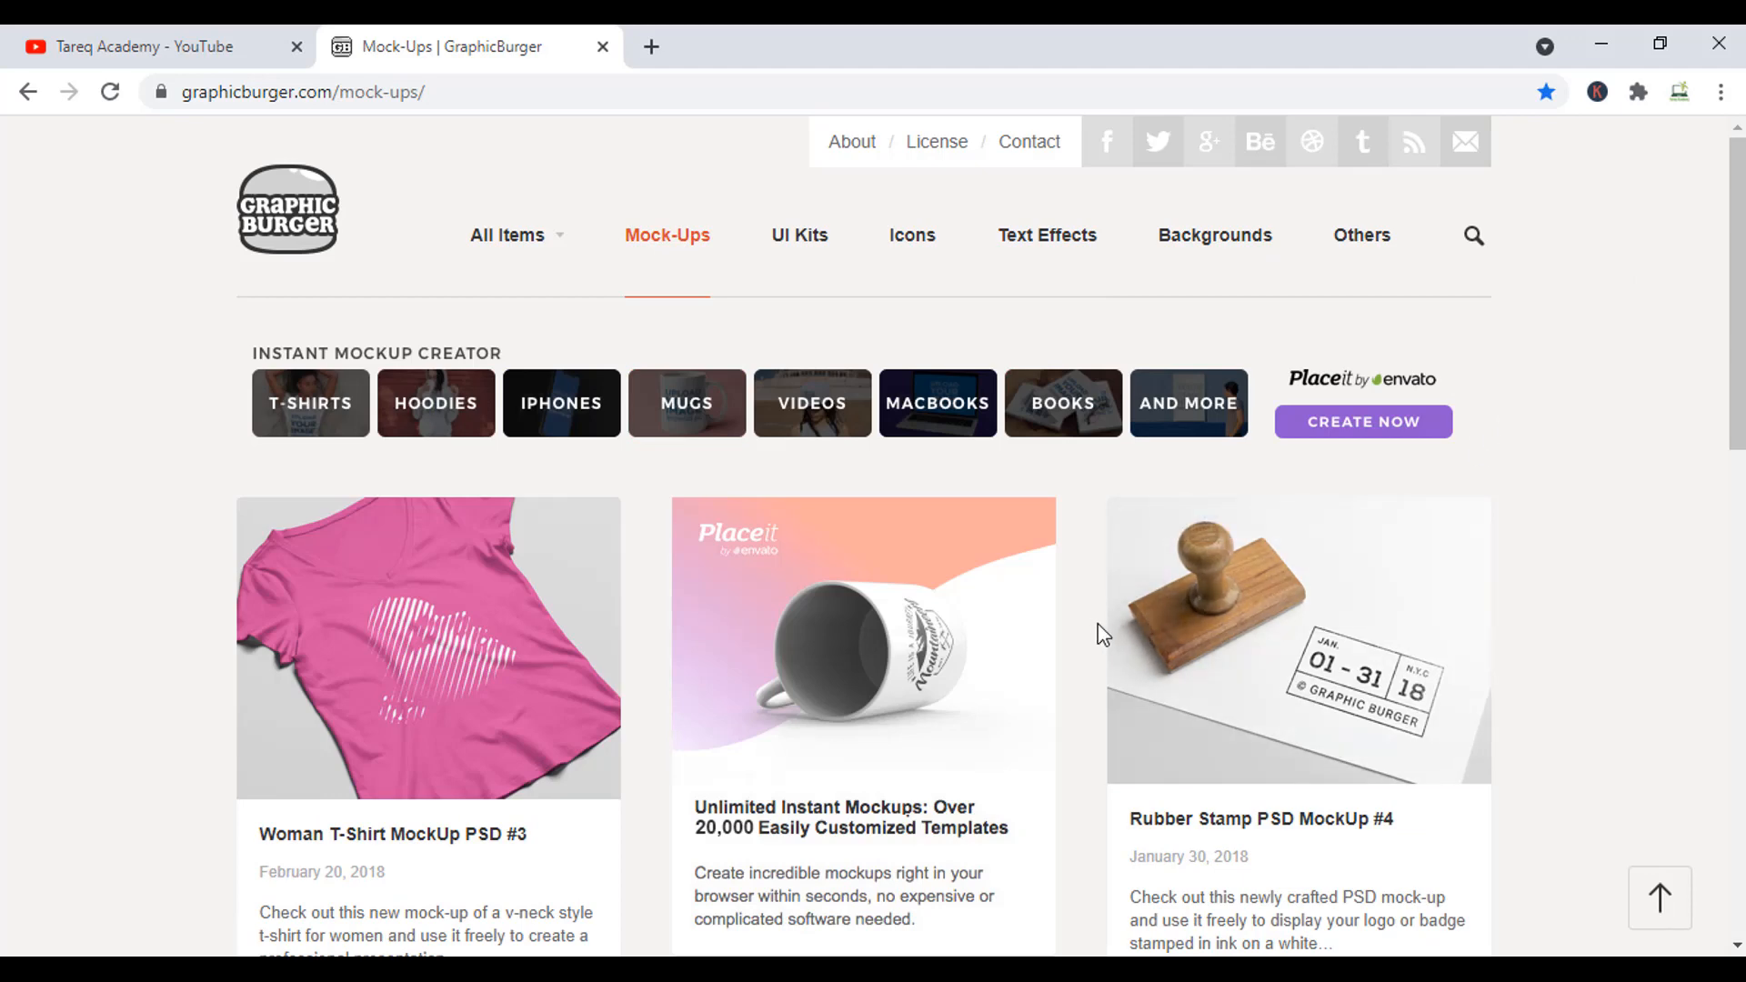
Find Shop Facade Logo MockUp #2 in the mock-ups listing, open its page and download it
scroll(1118, 627, "down", 10)
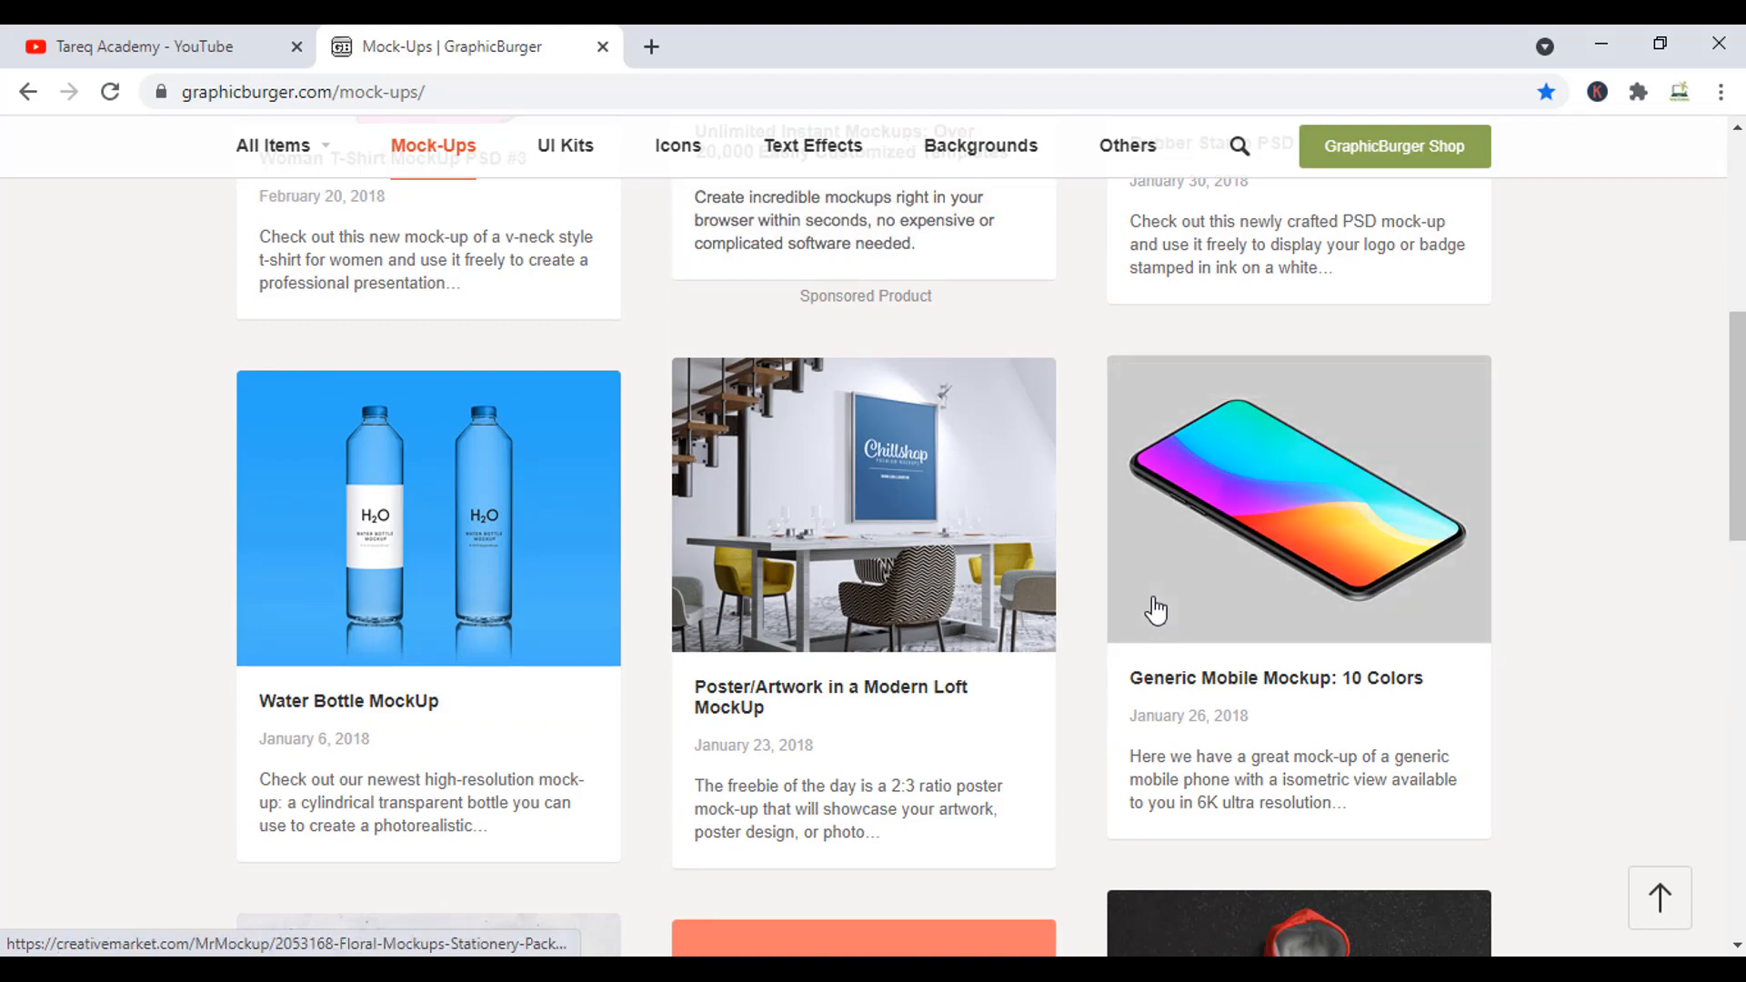
scroll(1155, 602, "down", 3)
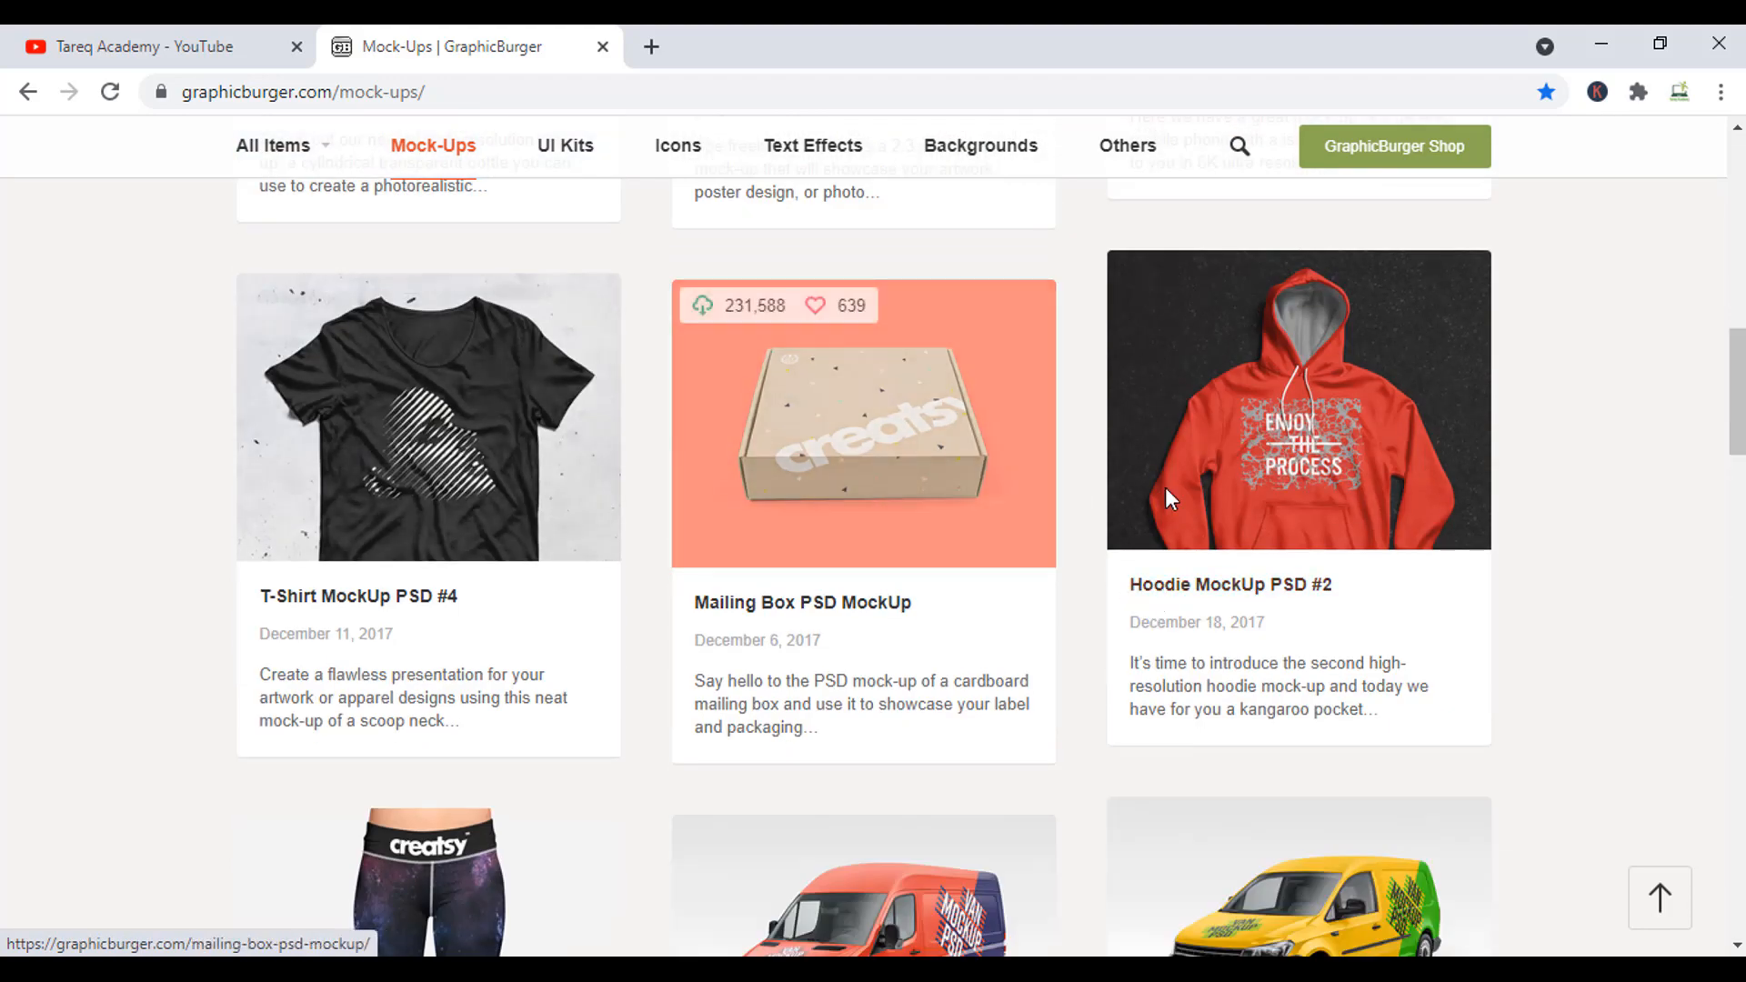
scroll(1314, 547, "down", 15)
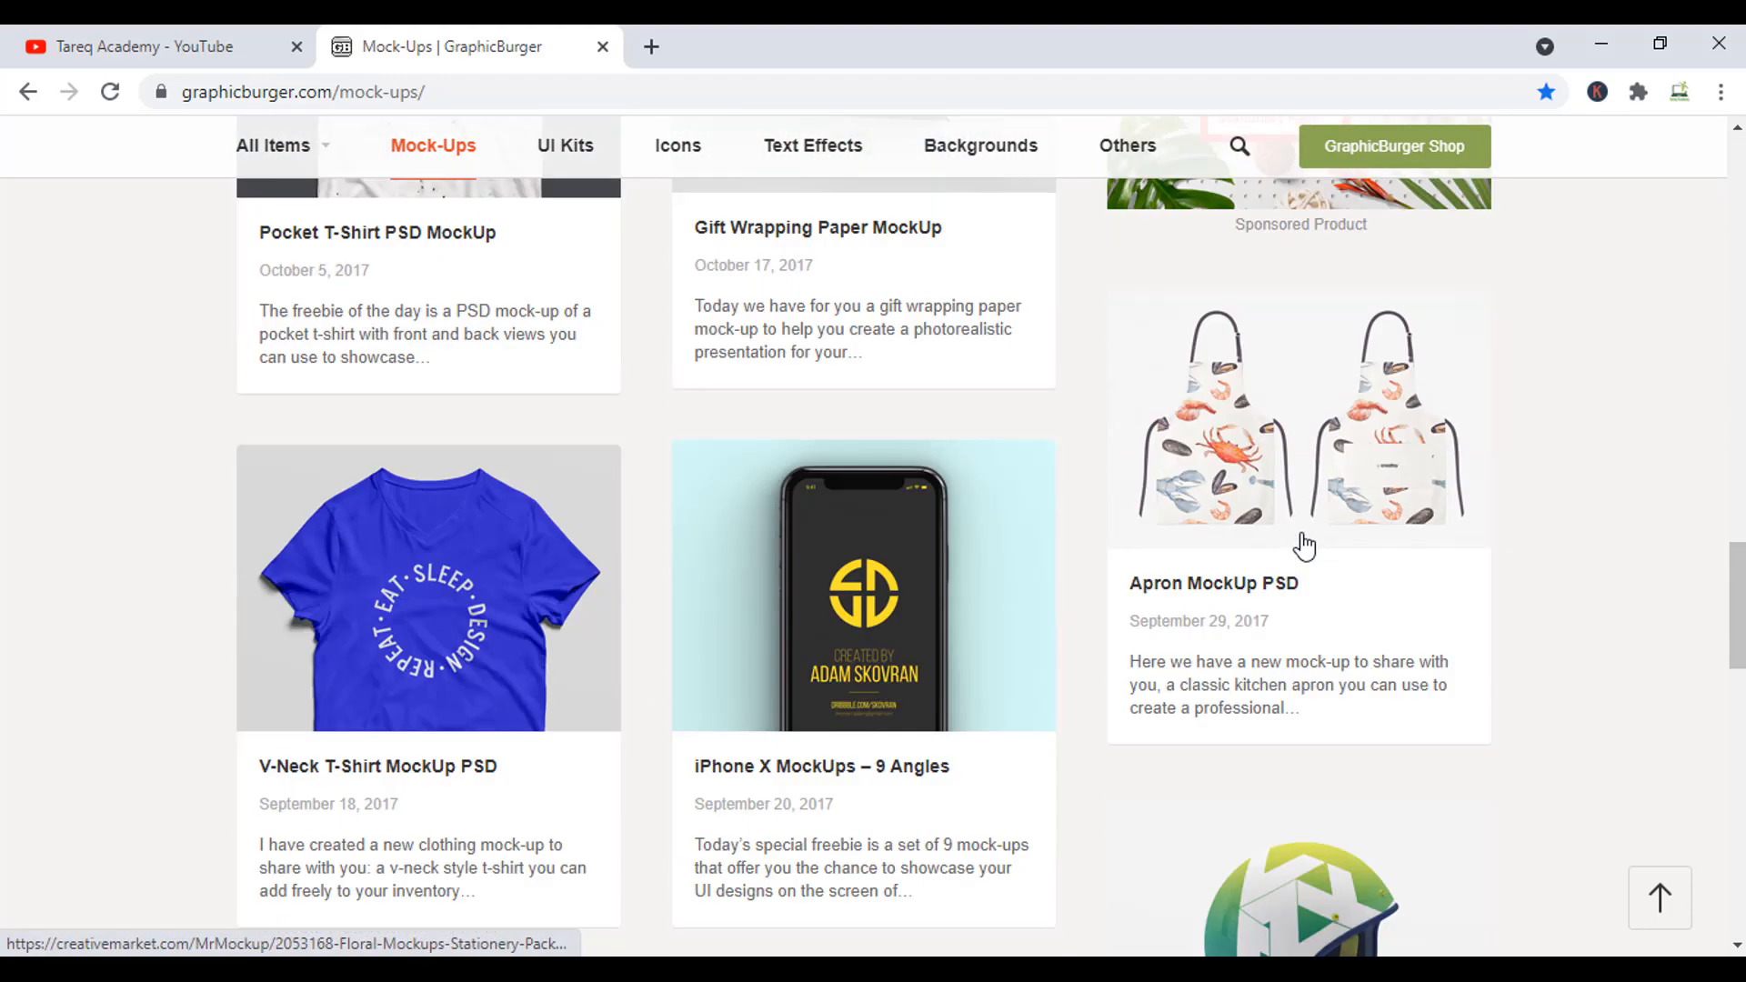
scroll(1305, 545, "down", 16)
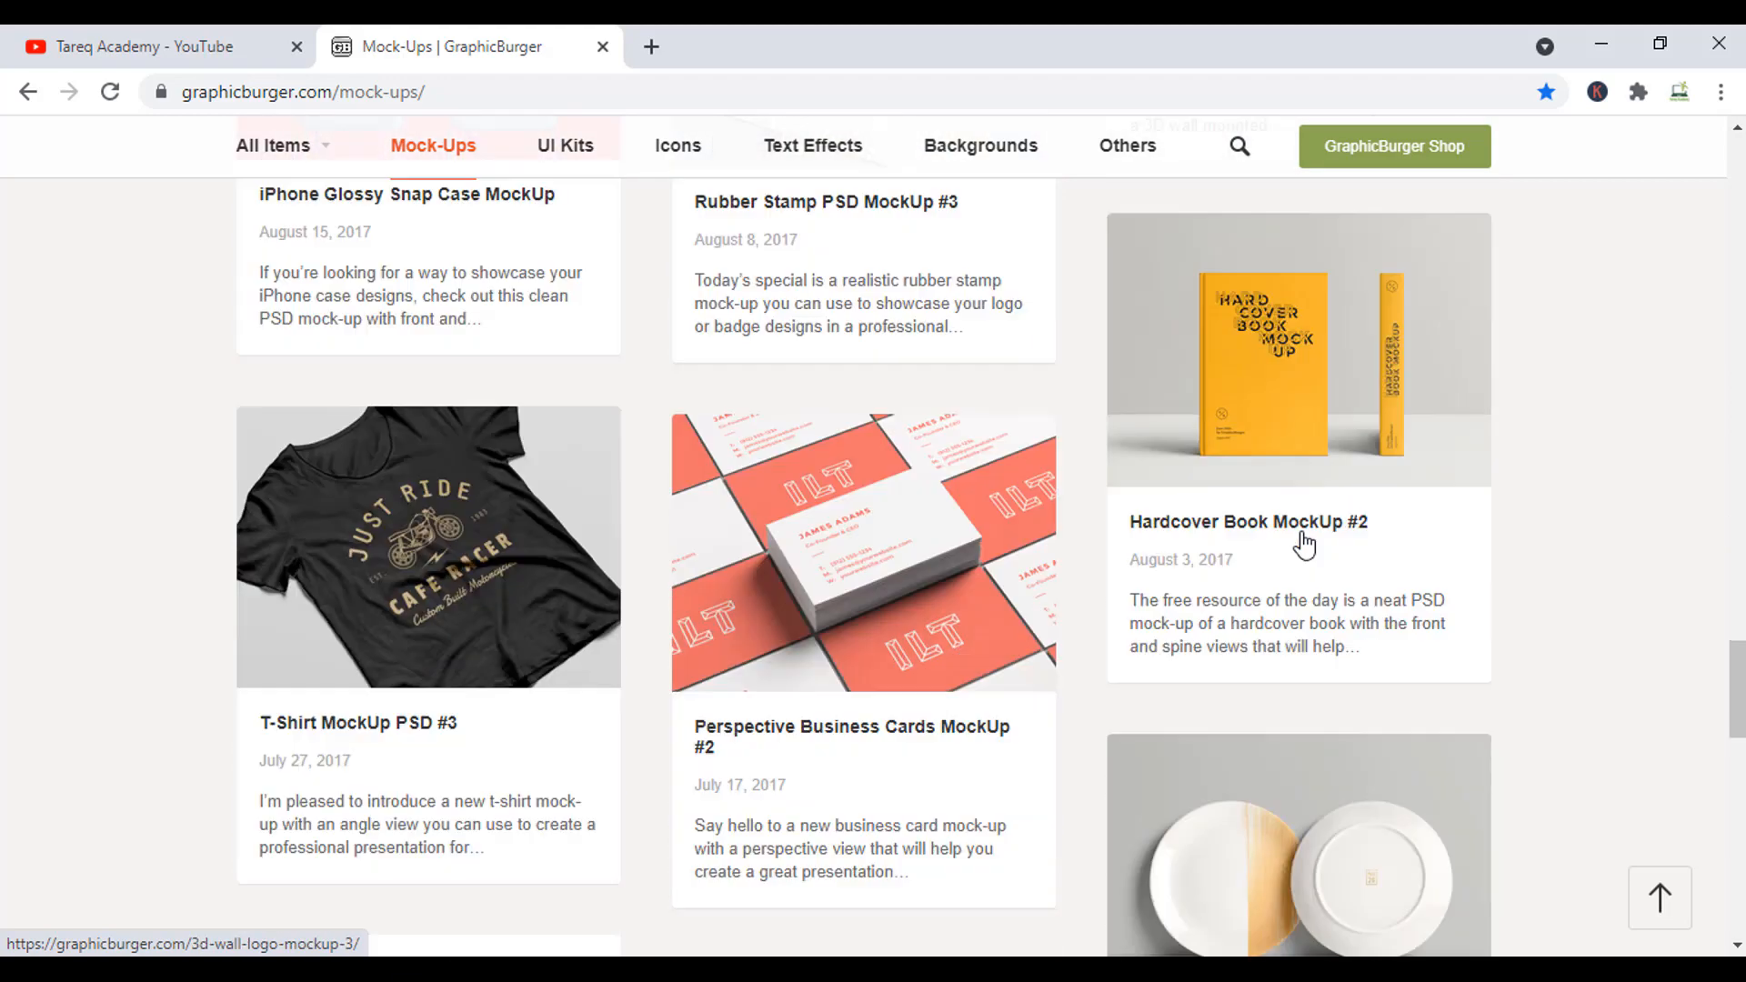
scroll(1305, 545, "down", 18)
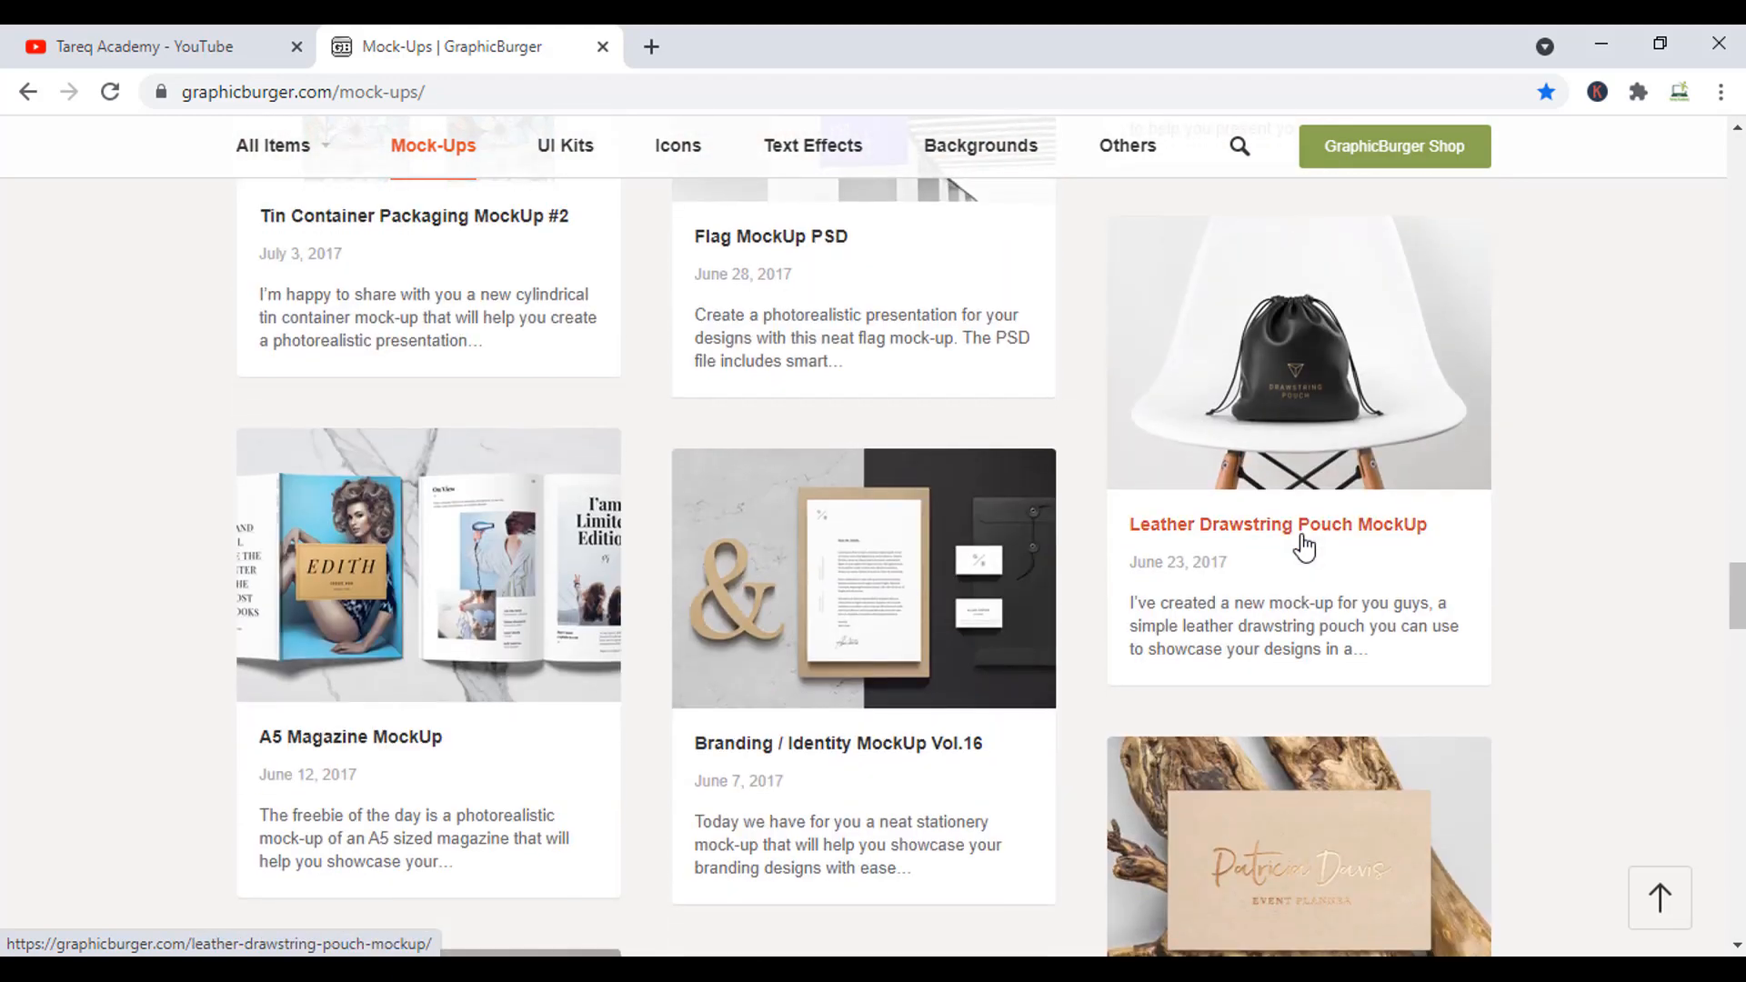
scroll(1305, 545, "down", 2)
scroll(1300, 582, "down", 3)
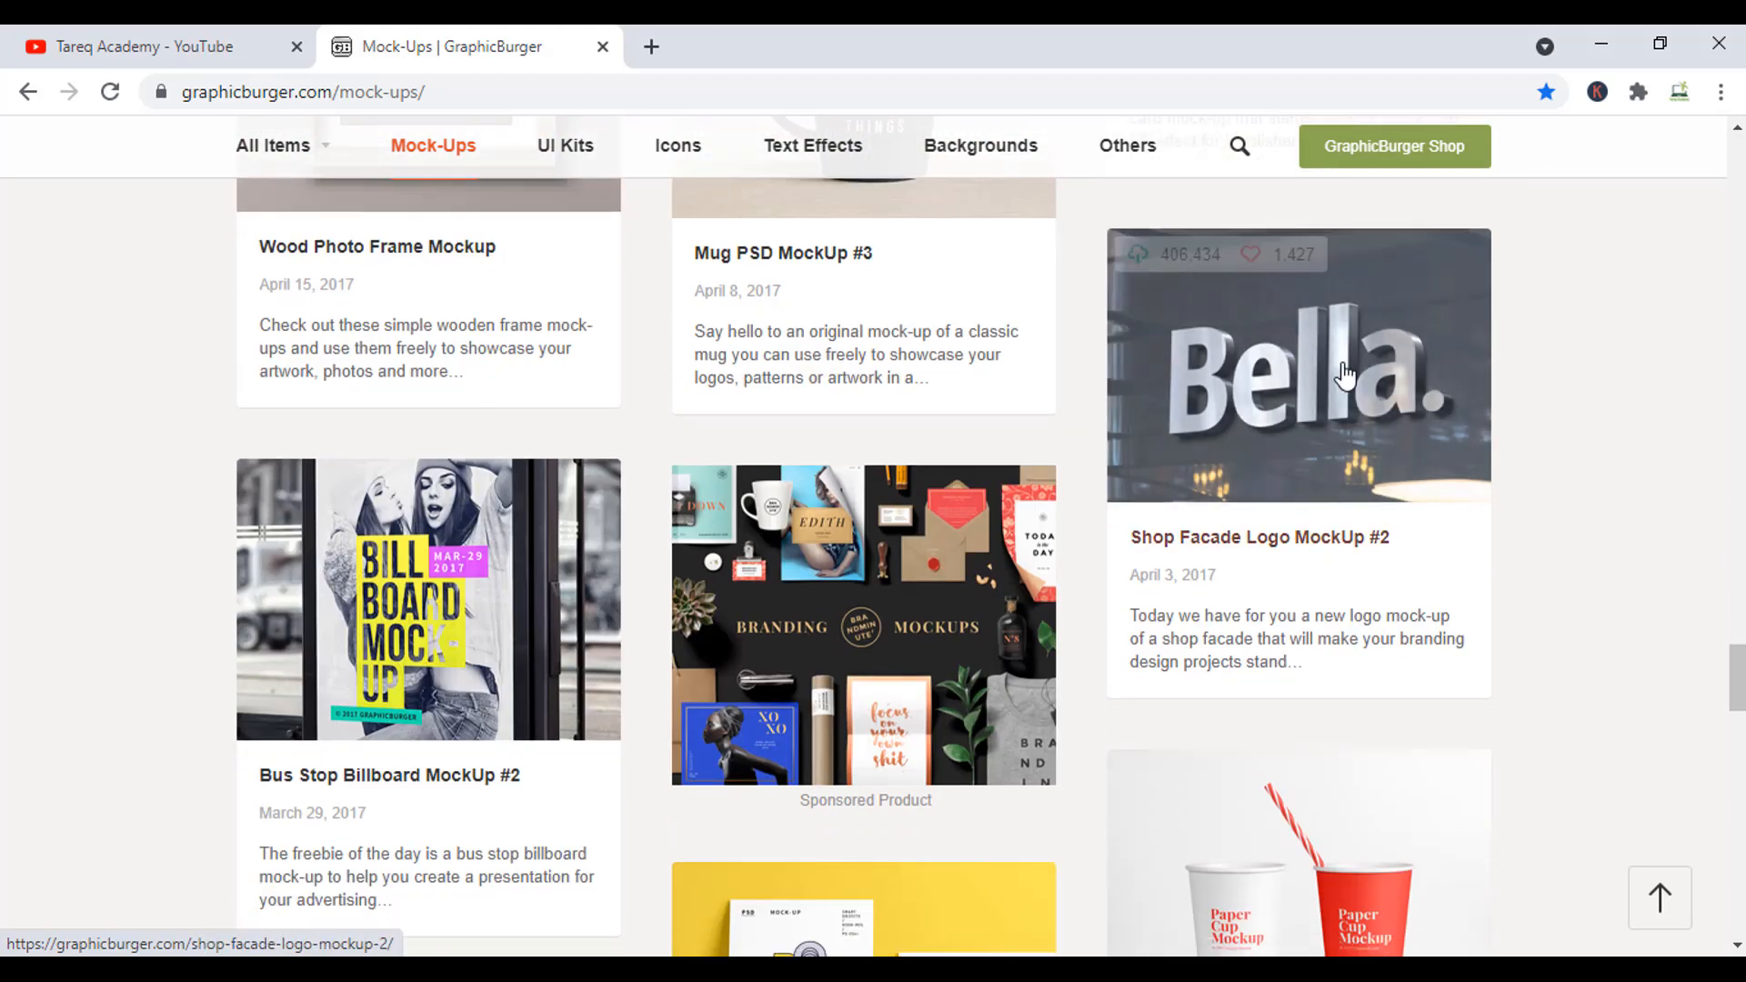
left_click(1374, 455)
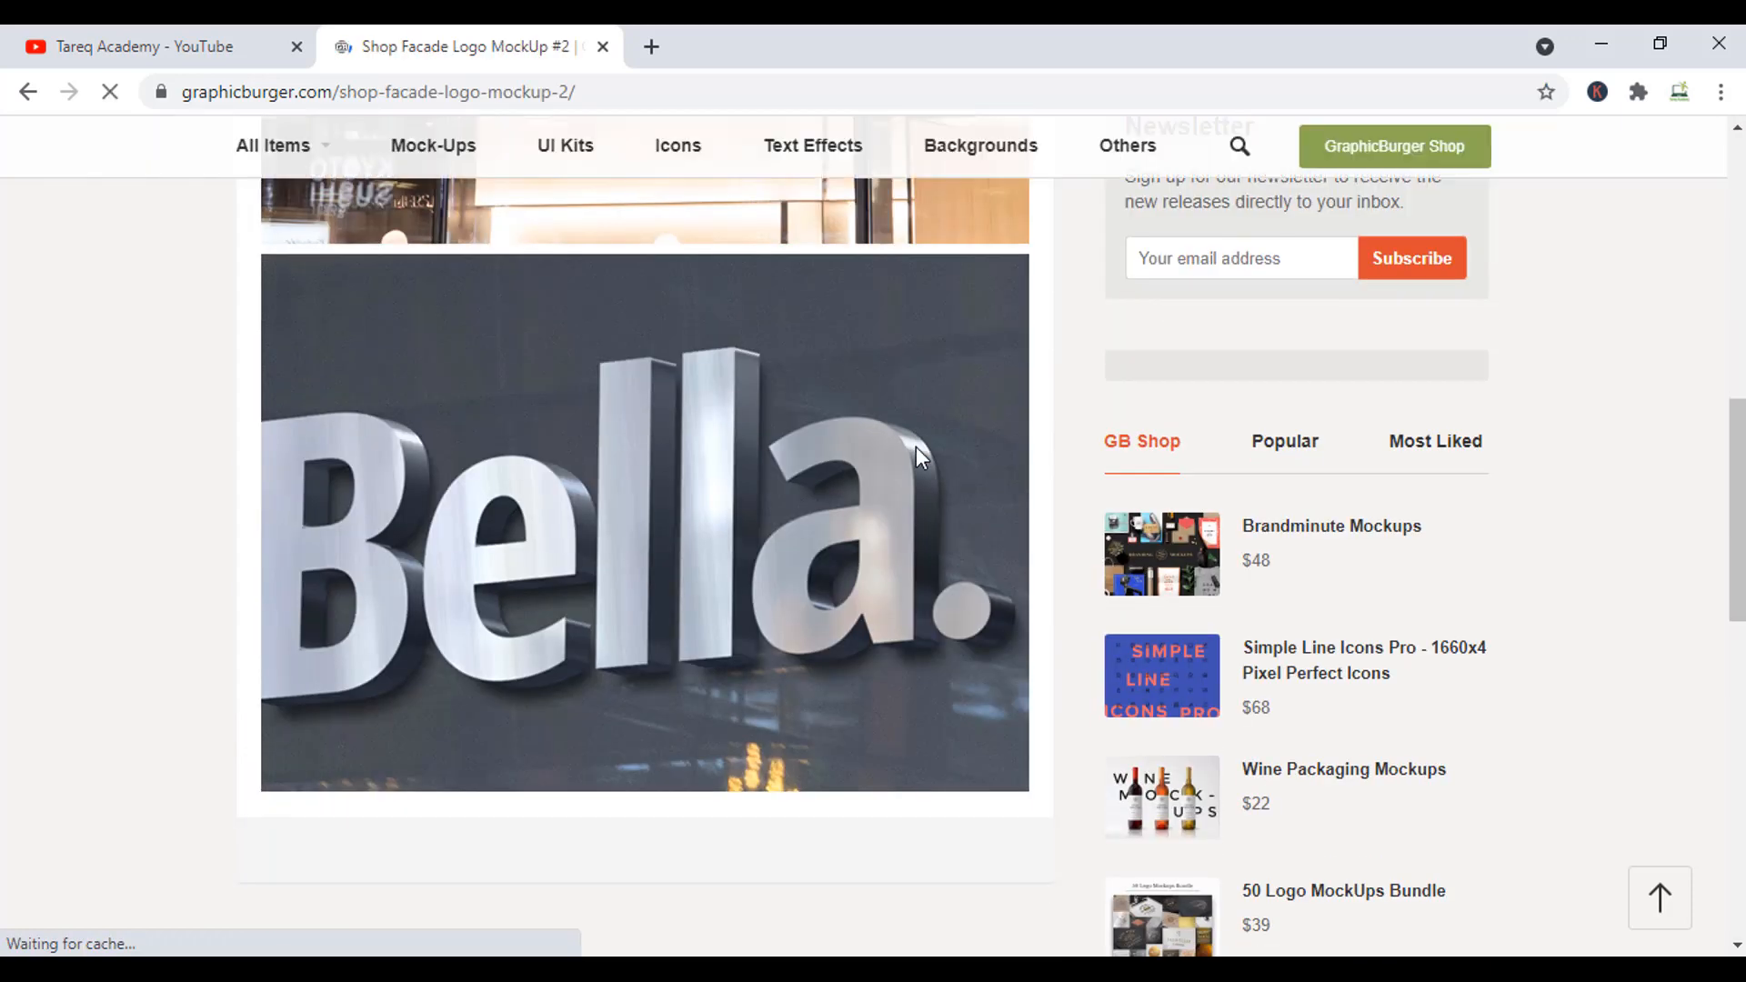
scroll(921, 457, "down", 6)
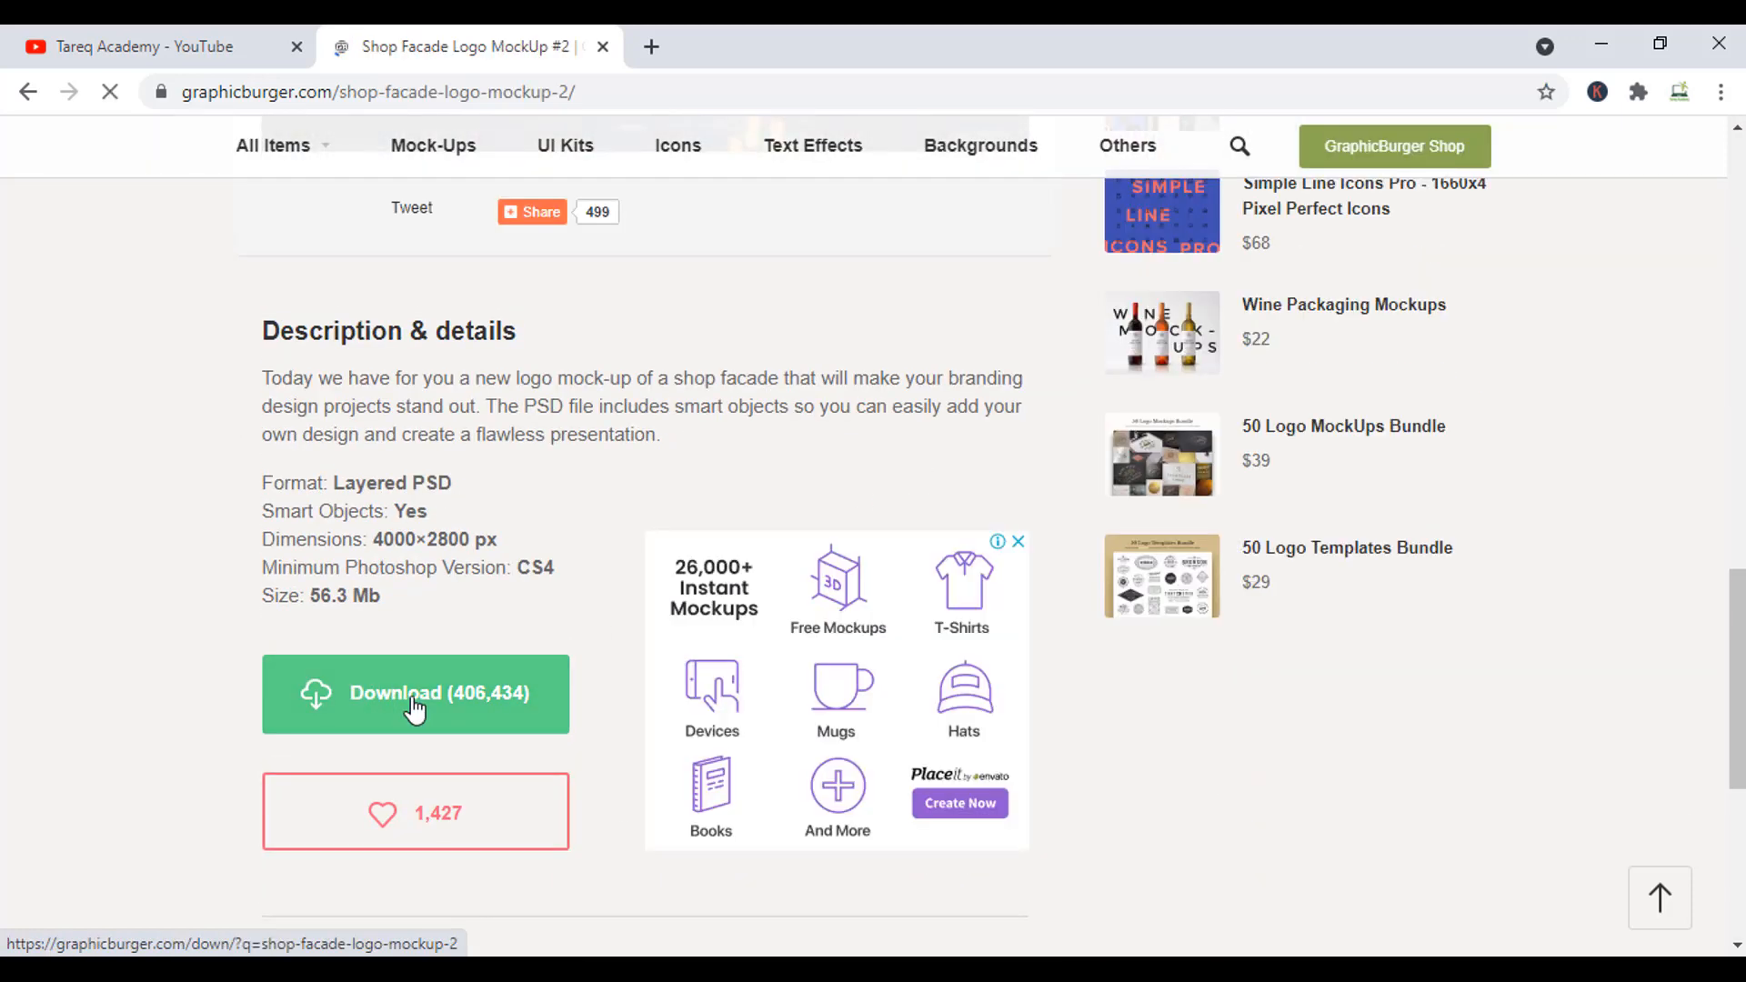
left_click(414, 709)
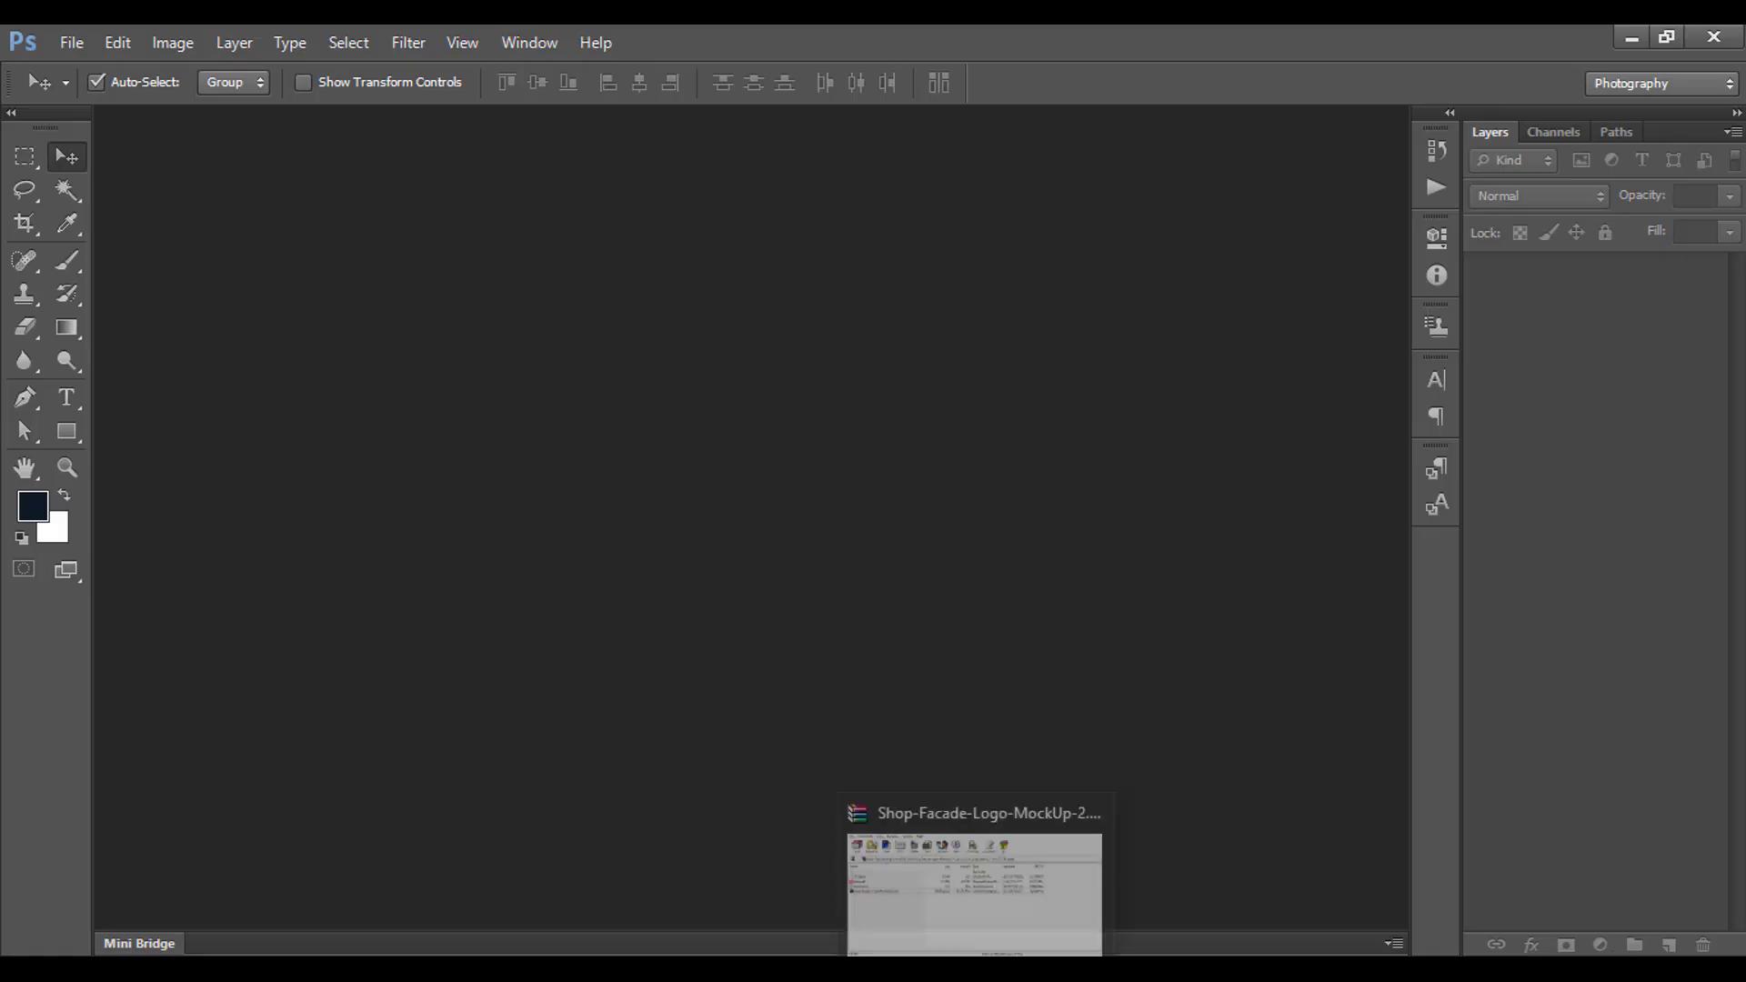
Open Shop Facade Logo MockUp 2.psd in Photoshop from the downloaded Shop-Facade-Logo-MockUp-2.zip archive in WinRAR
left_click(920, 903)
left_click_drag(1086, 133, 1035, 126)
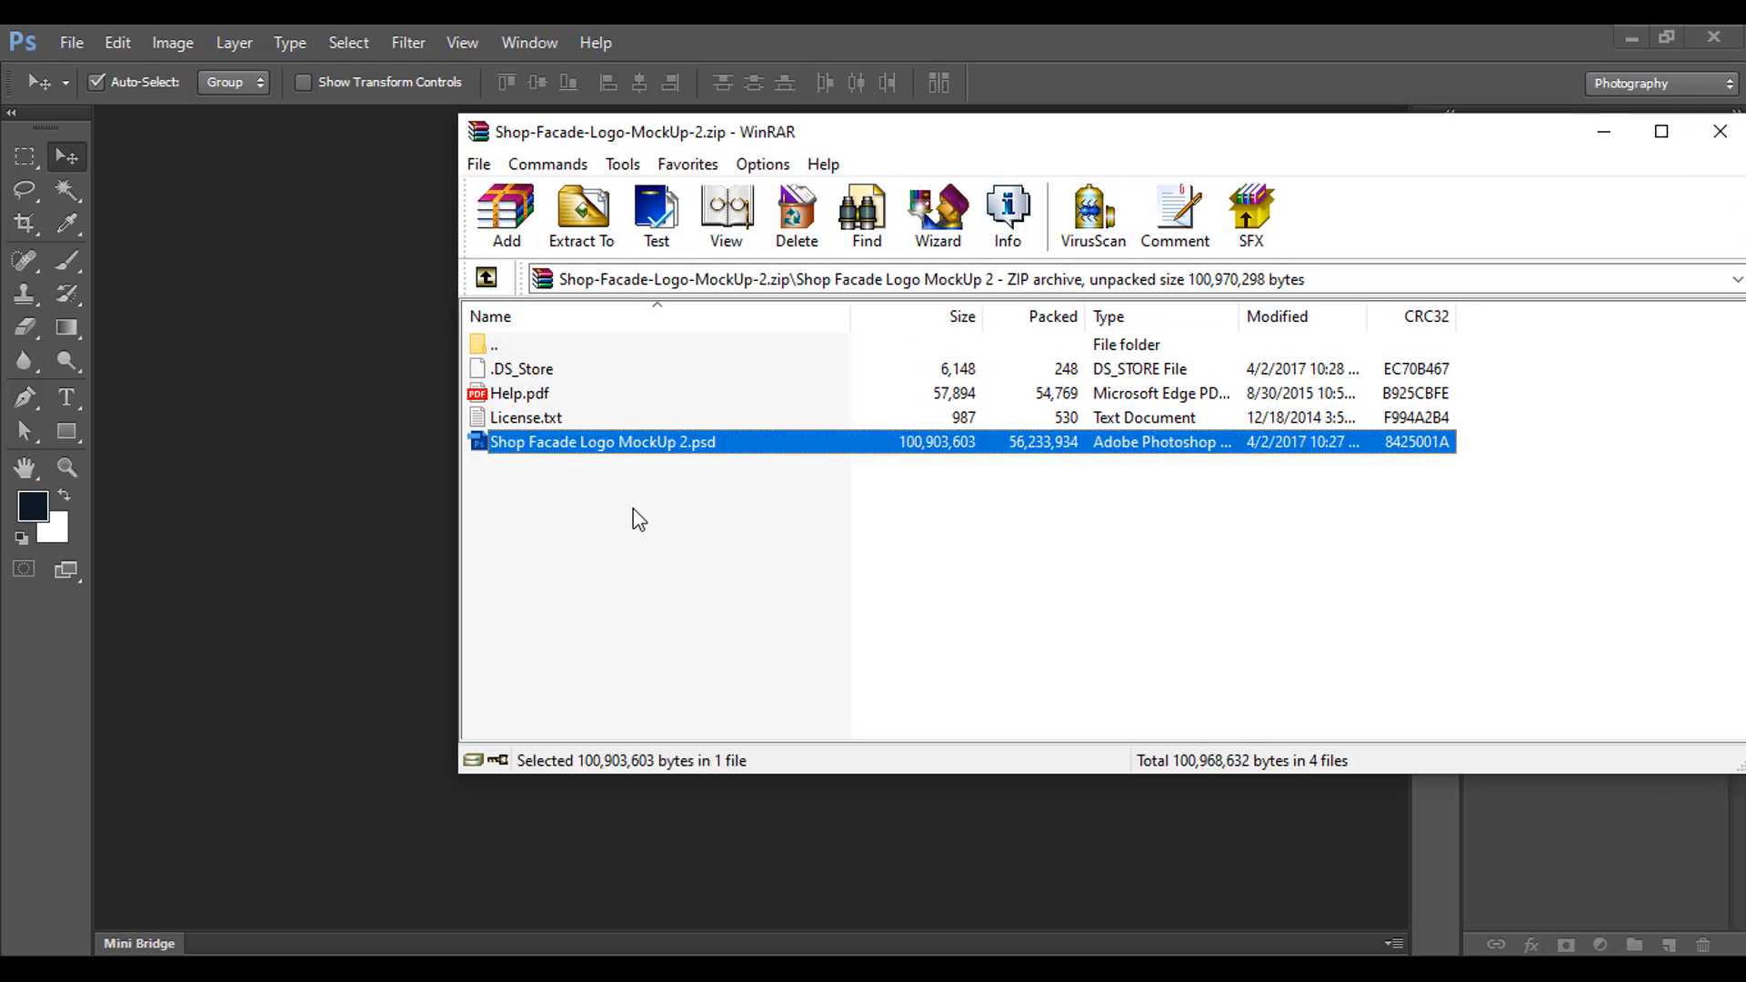
left_click(634, 510)
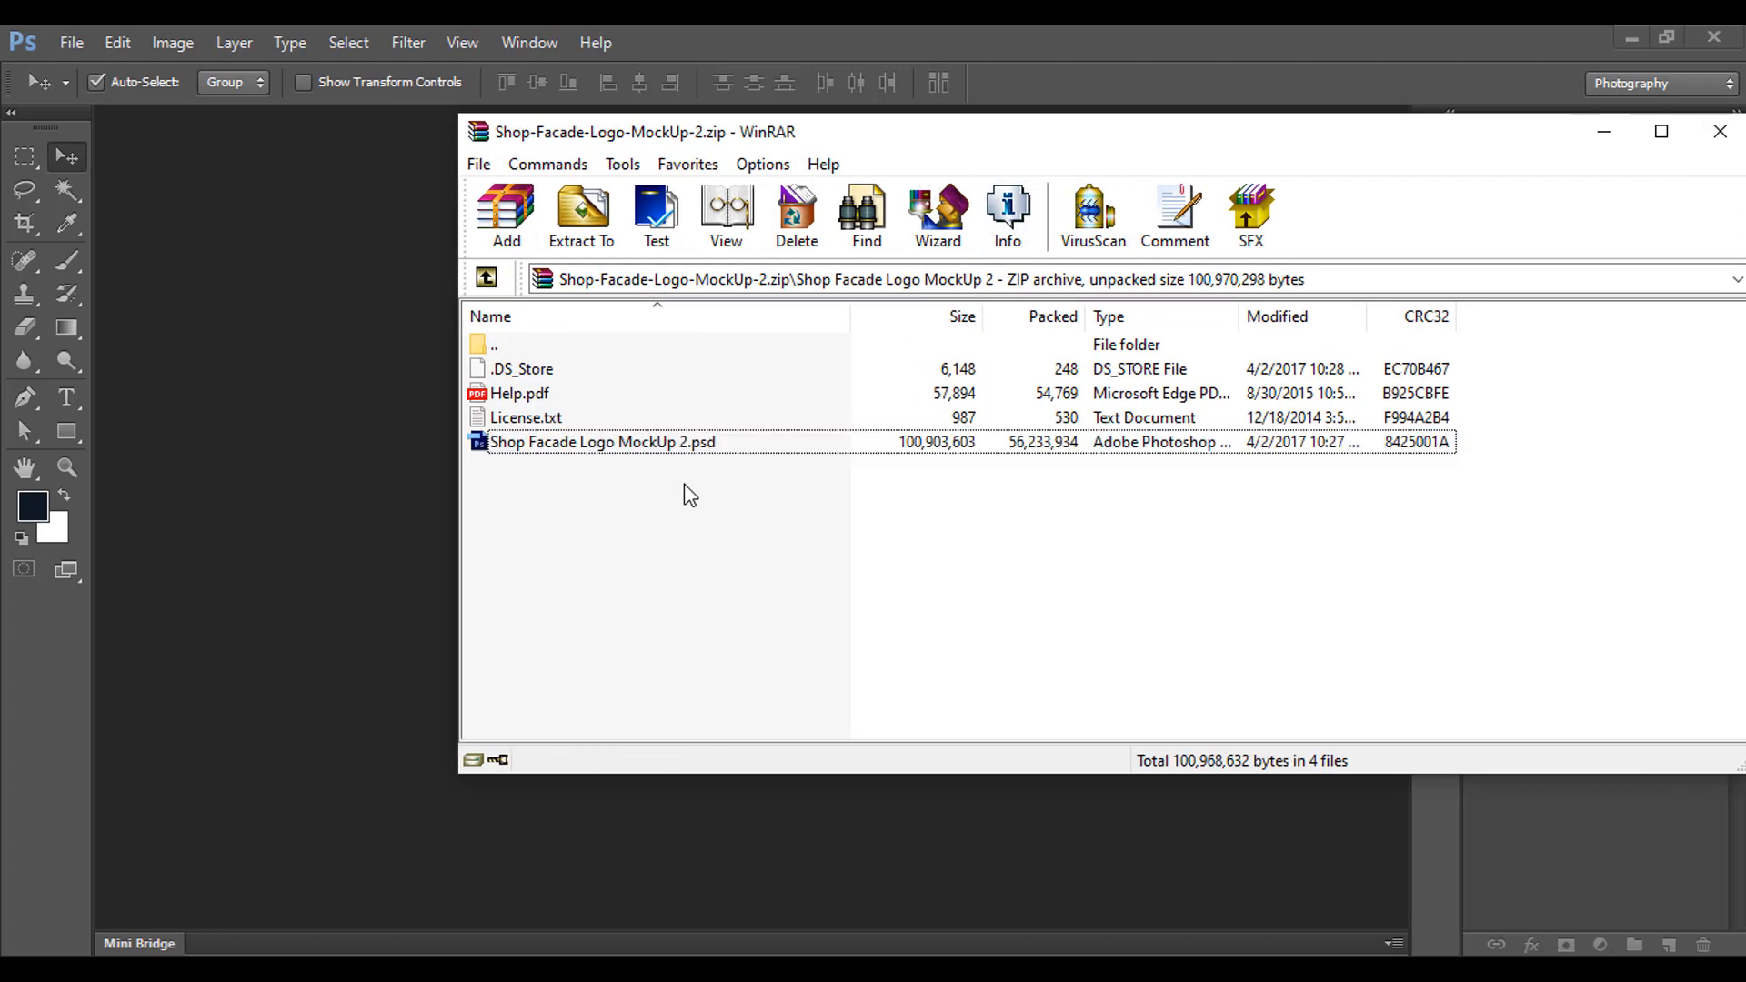
left_click(552, 445)
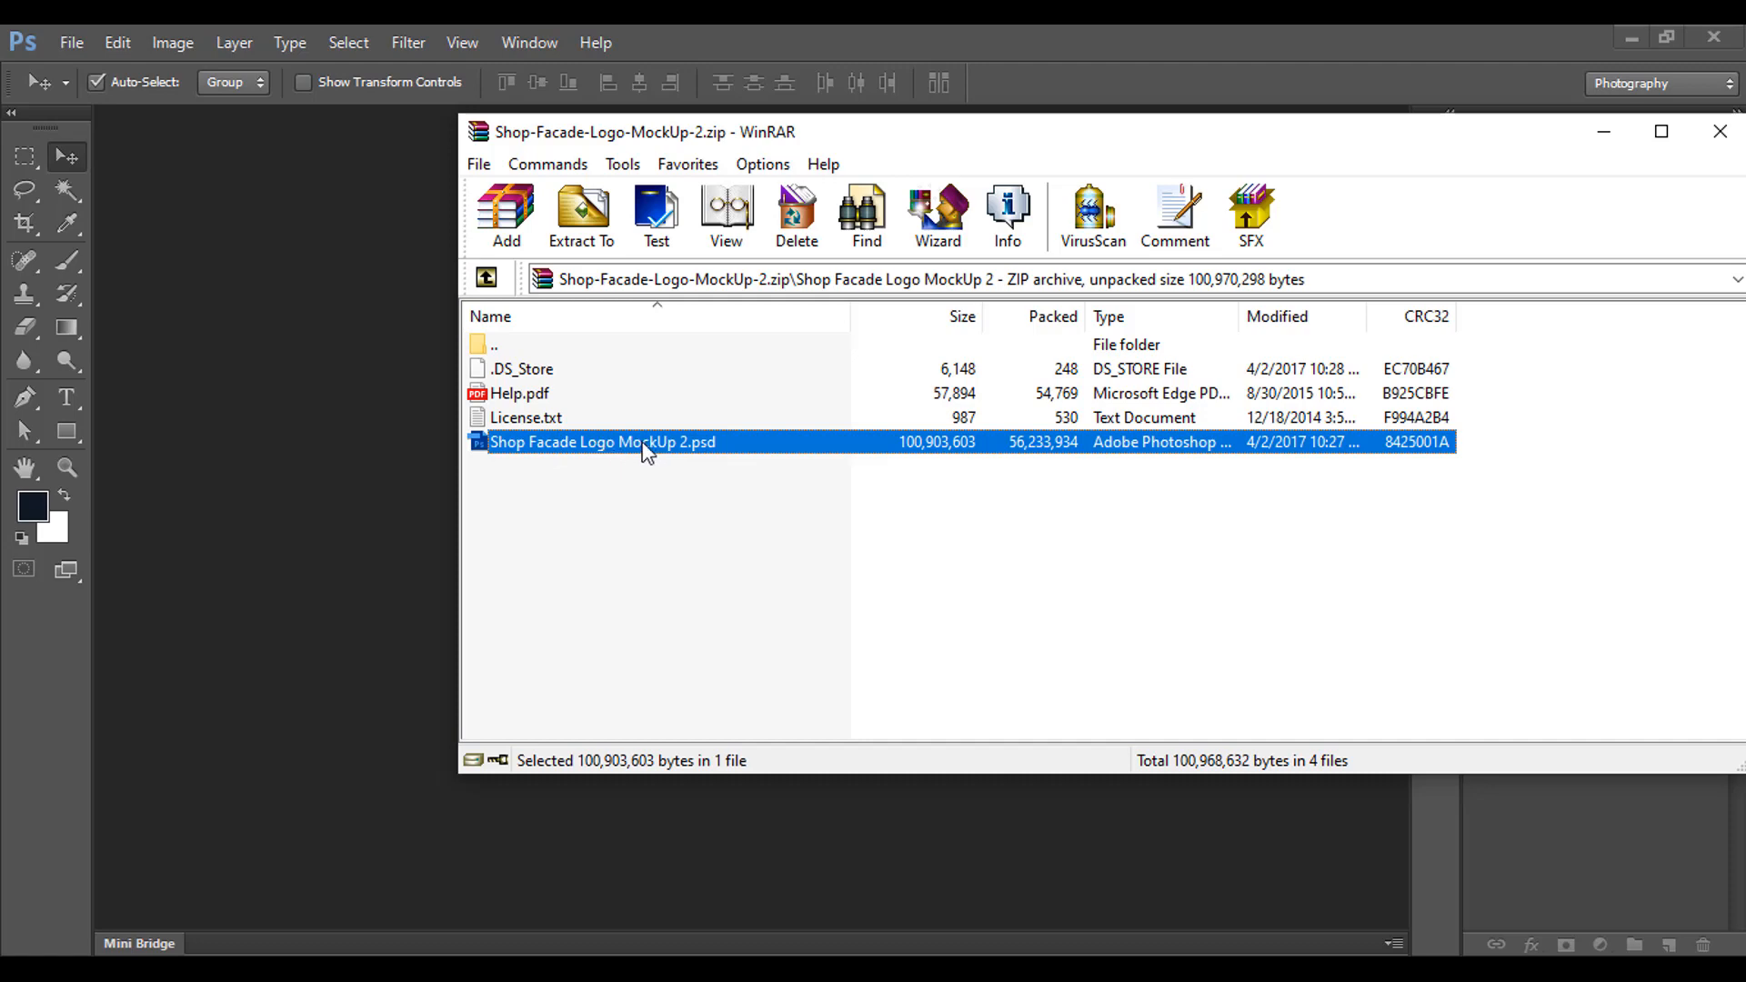
left_click_drag(358, 500, 345, 498)
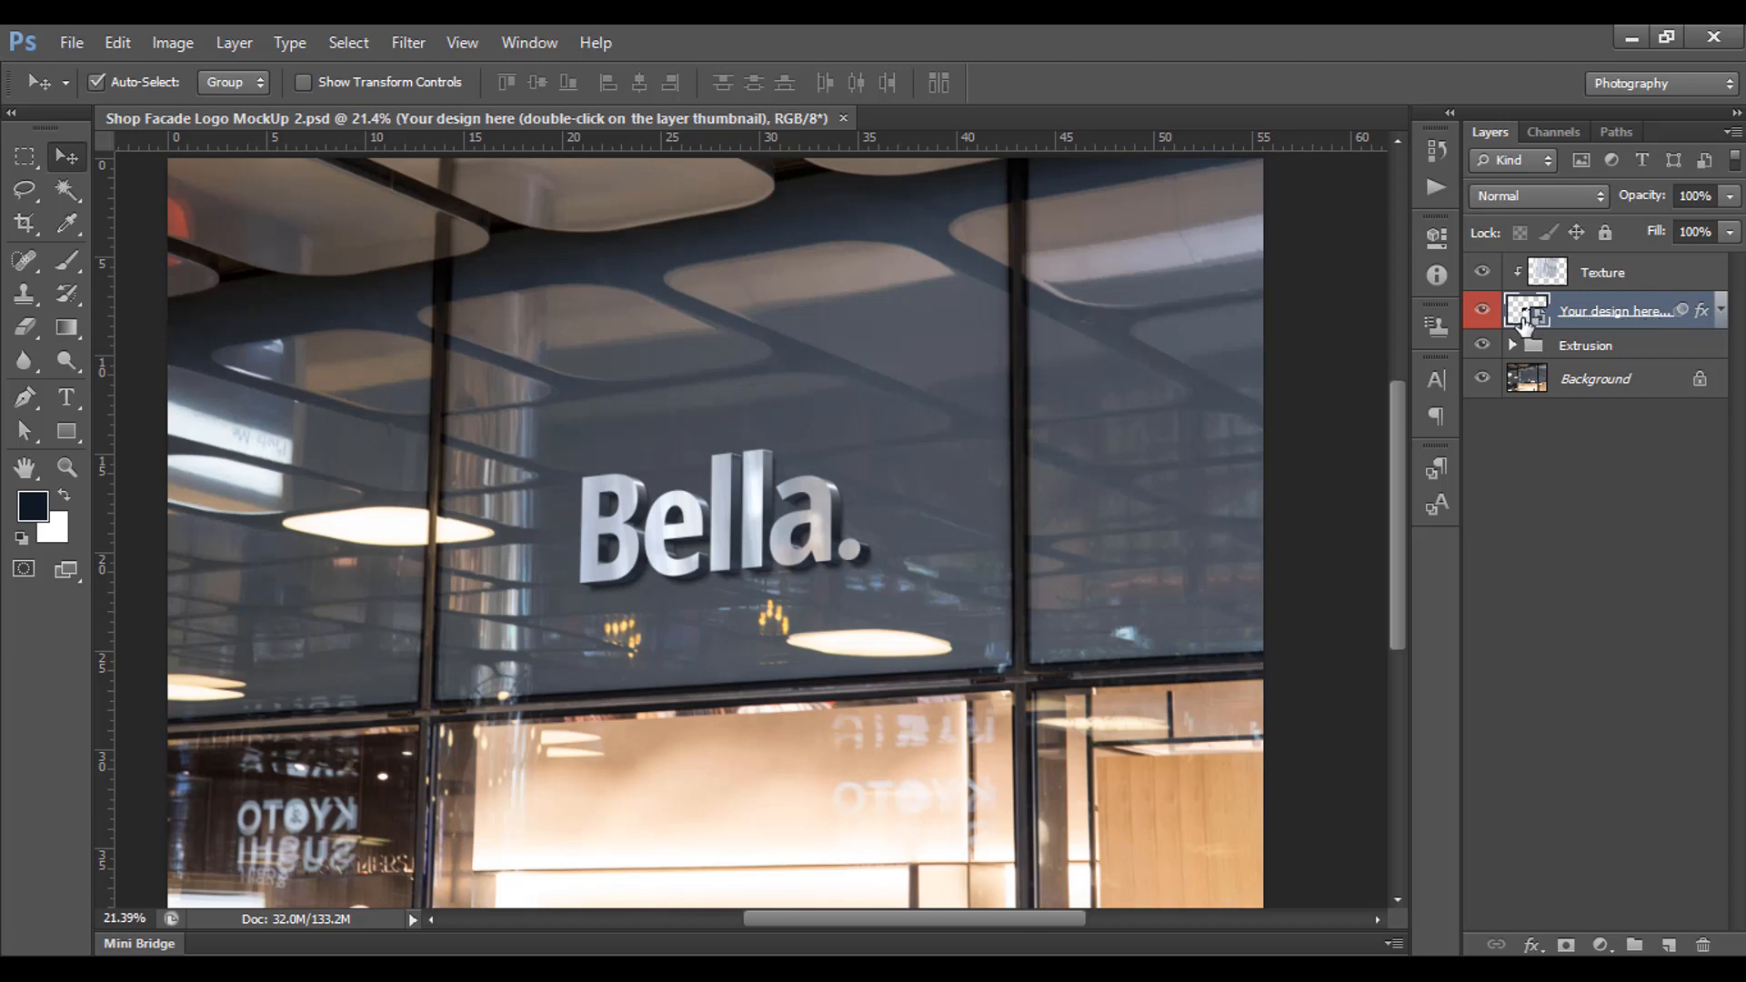
Open the contents of the "Your design here" smart object, keeping layers and accepting the missing fonts
double_click(1521, 319)
left_click(978, 453)
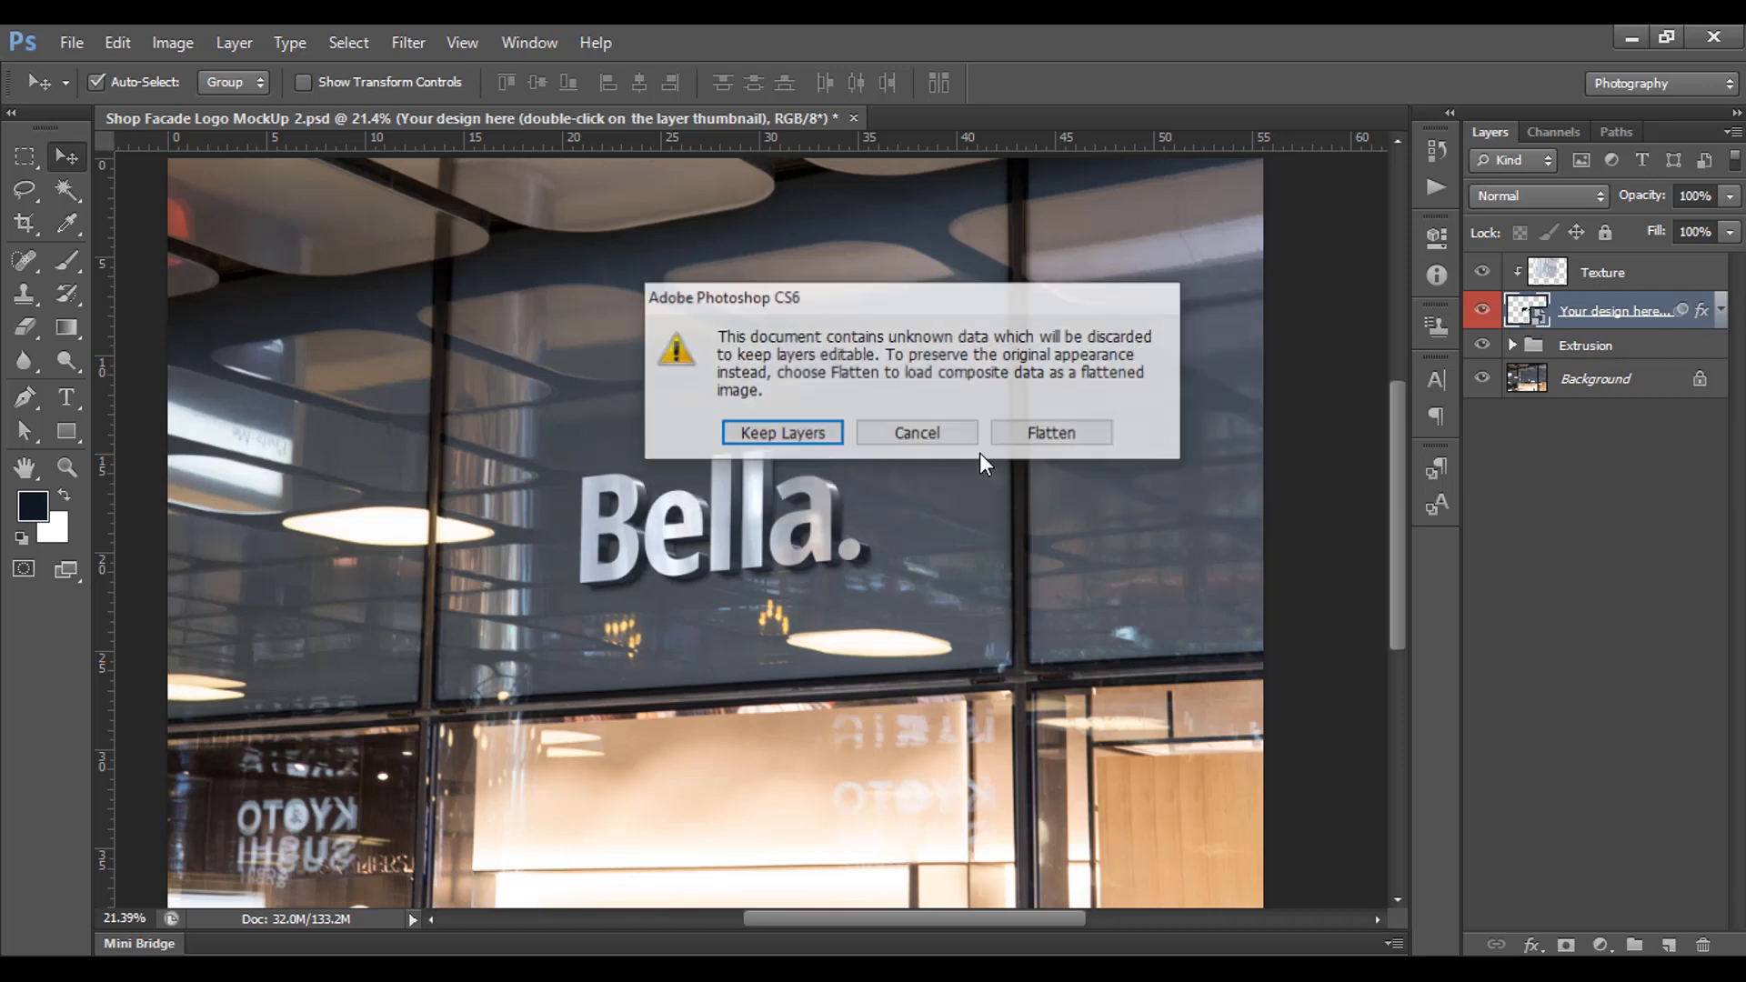
left_click(782, 435)
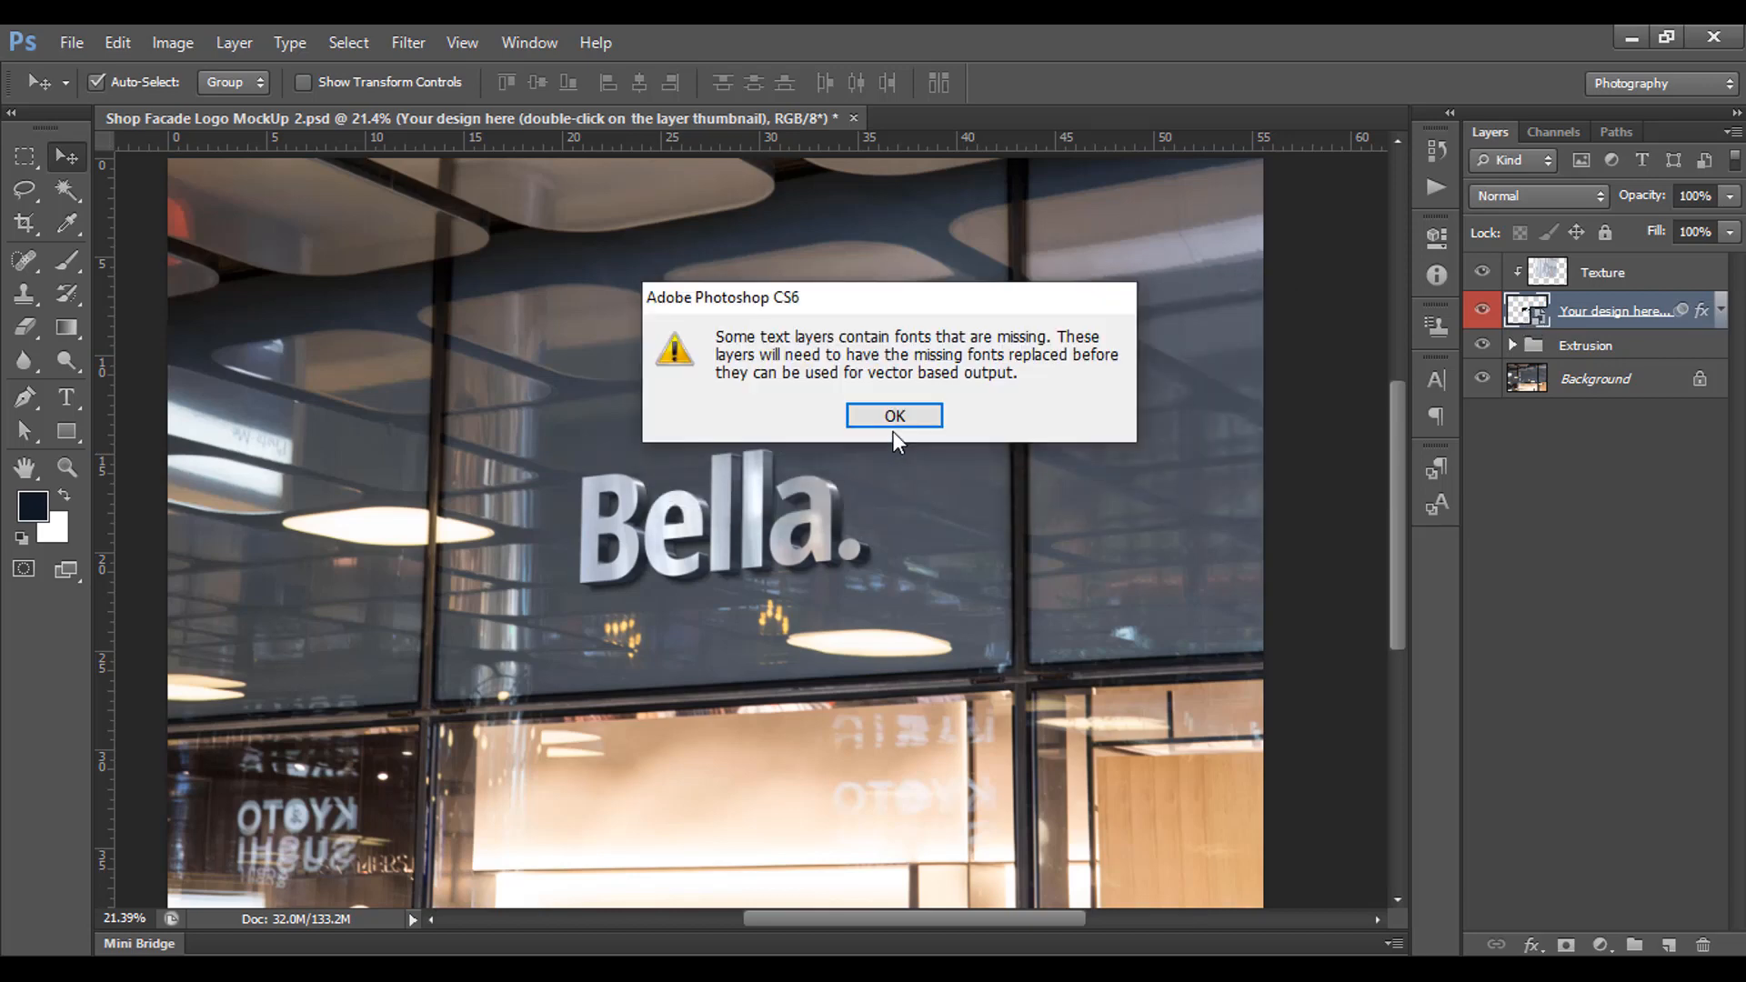
left_click(925, 420)
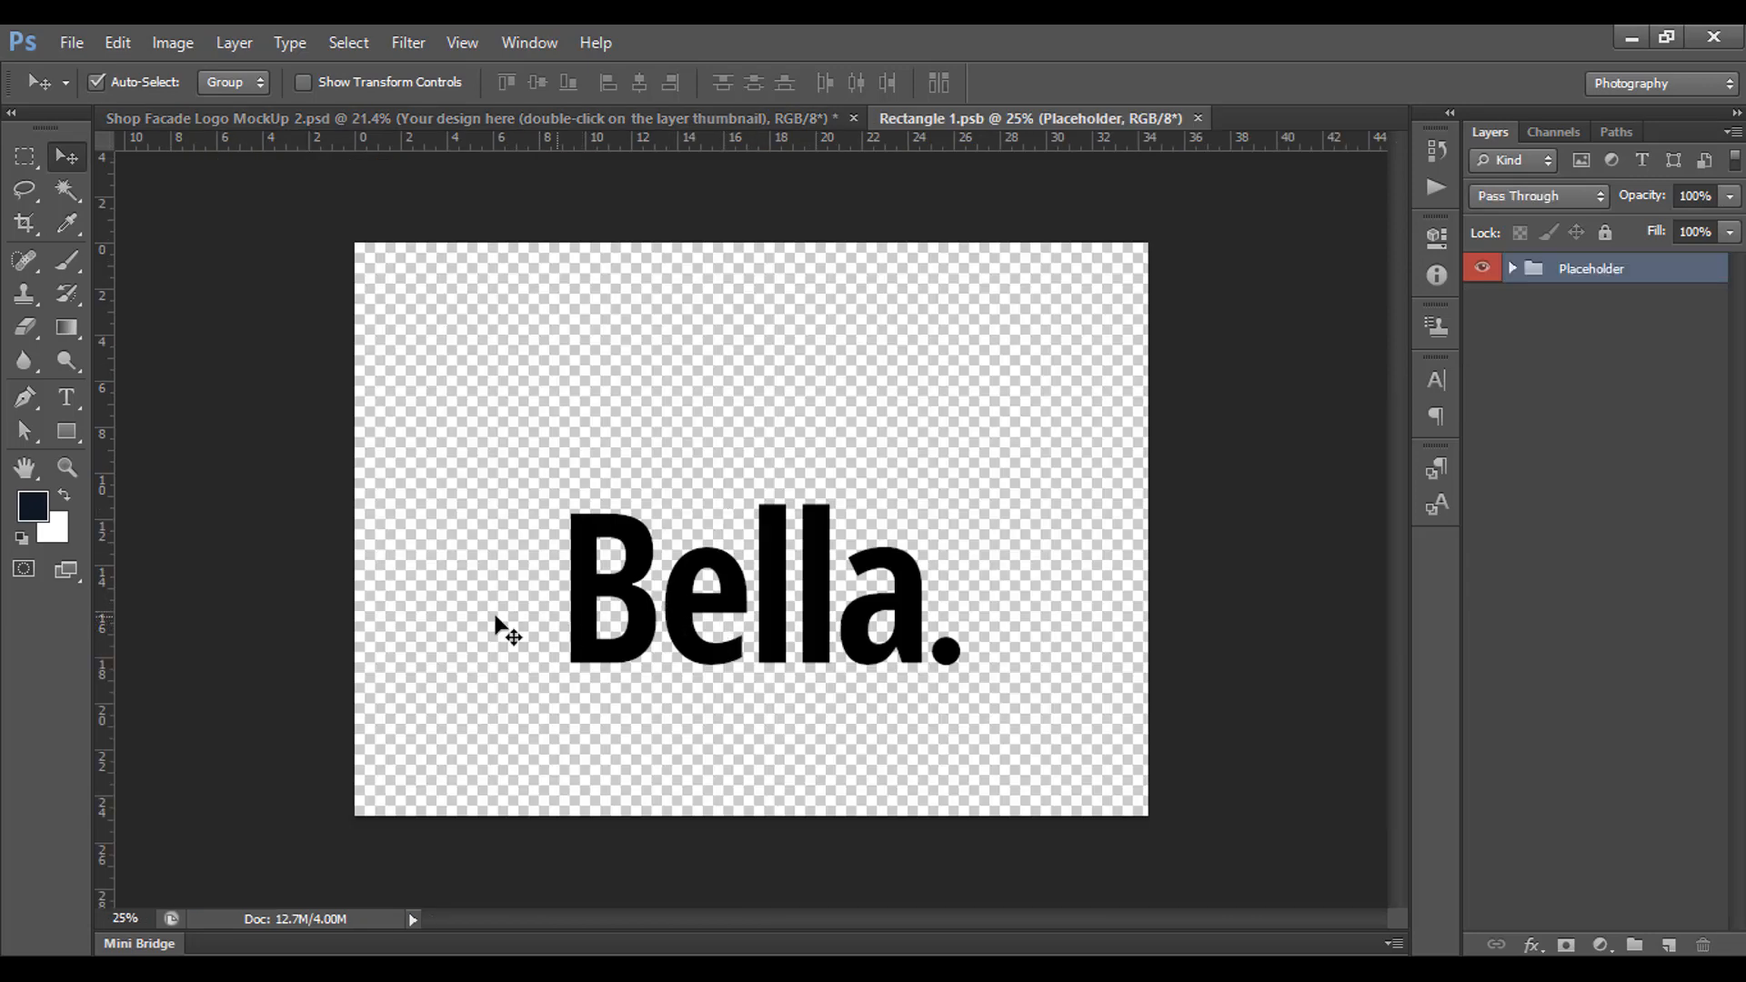
Replace the text "Bella" in the smart object with "Tareq"
left_click(70, 389)
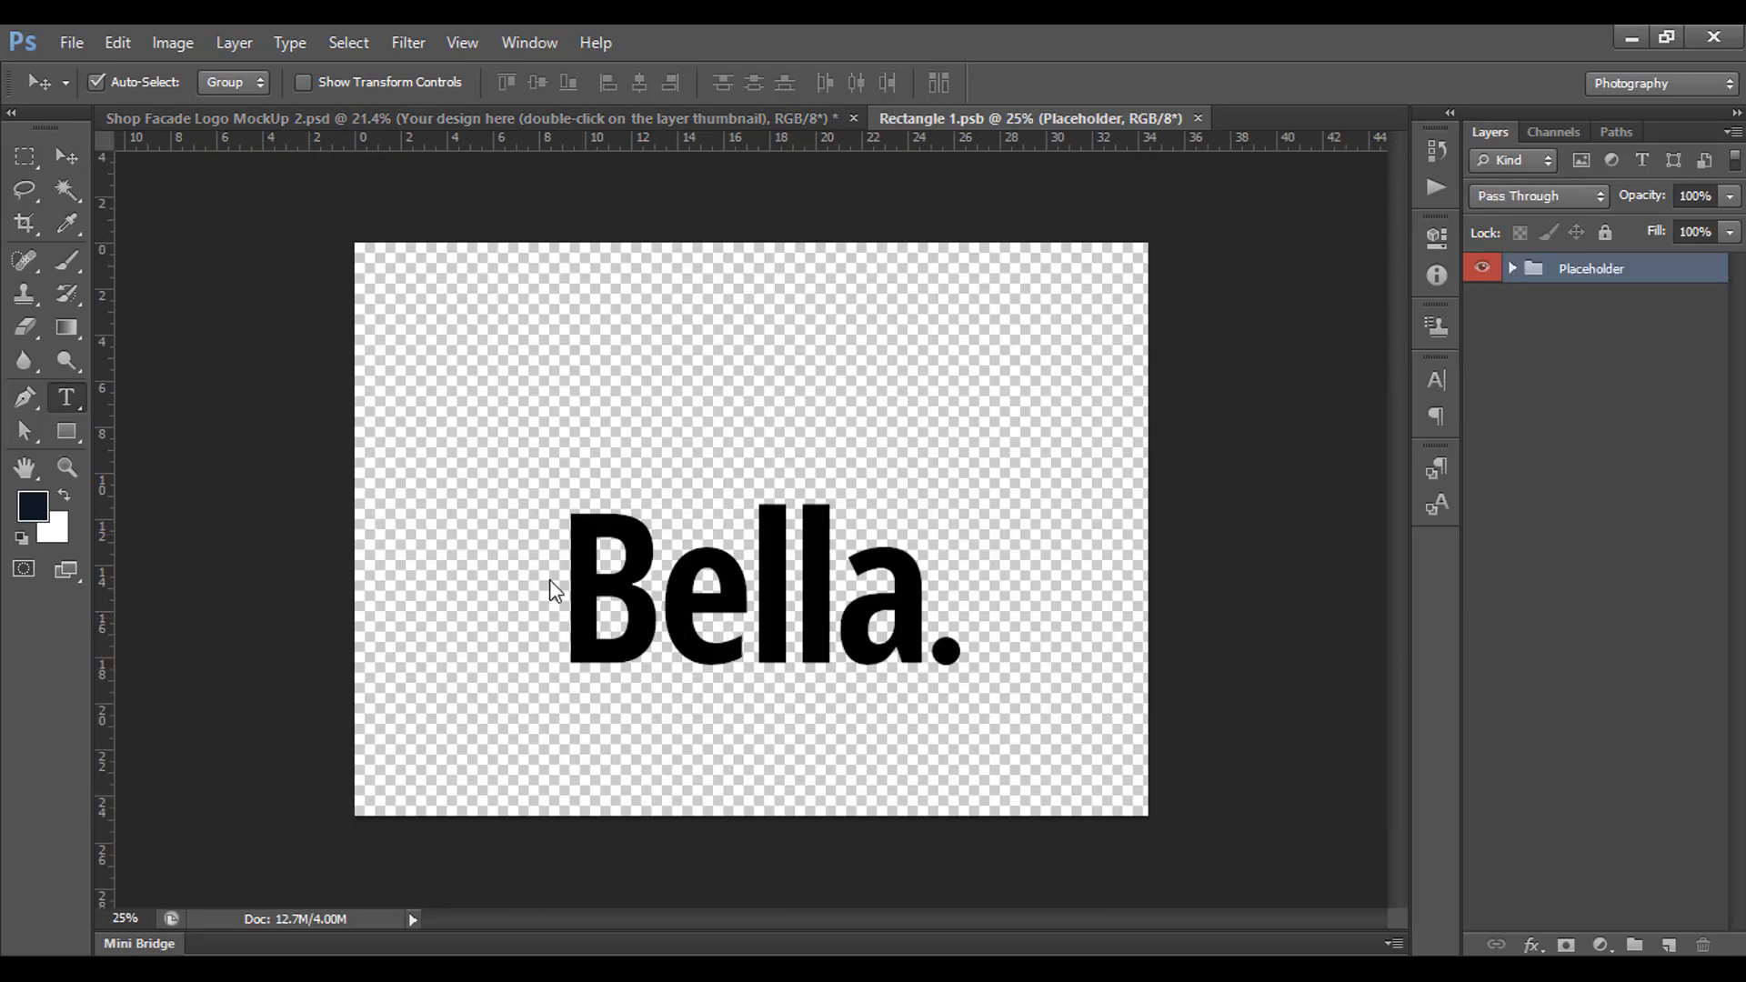
left_click_drag(572, 591, 912, 594)
left_click(819, 464)
type("Tareq")
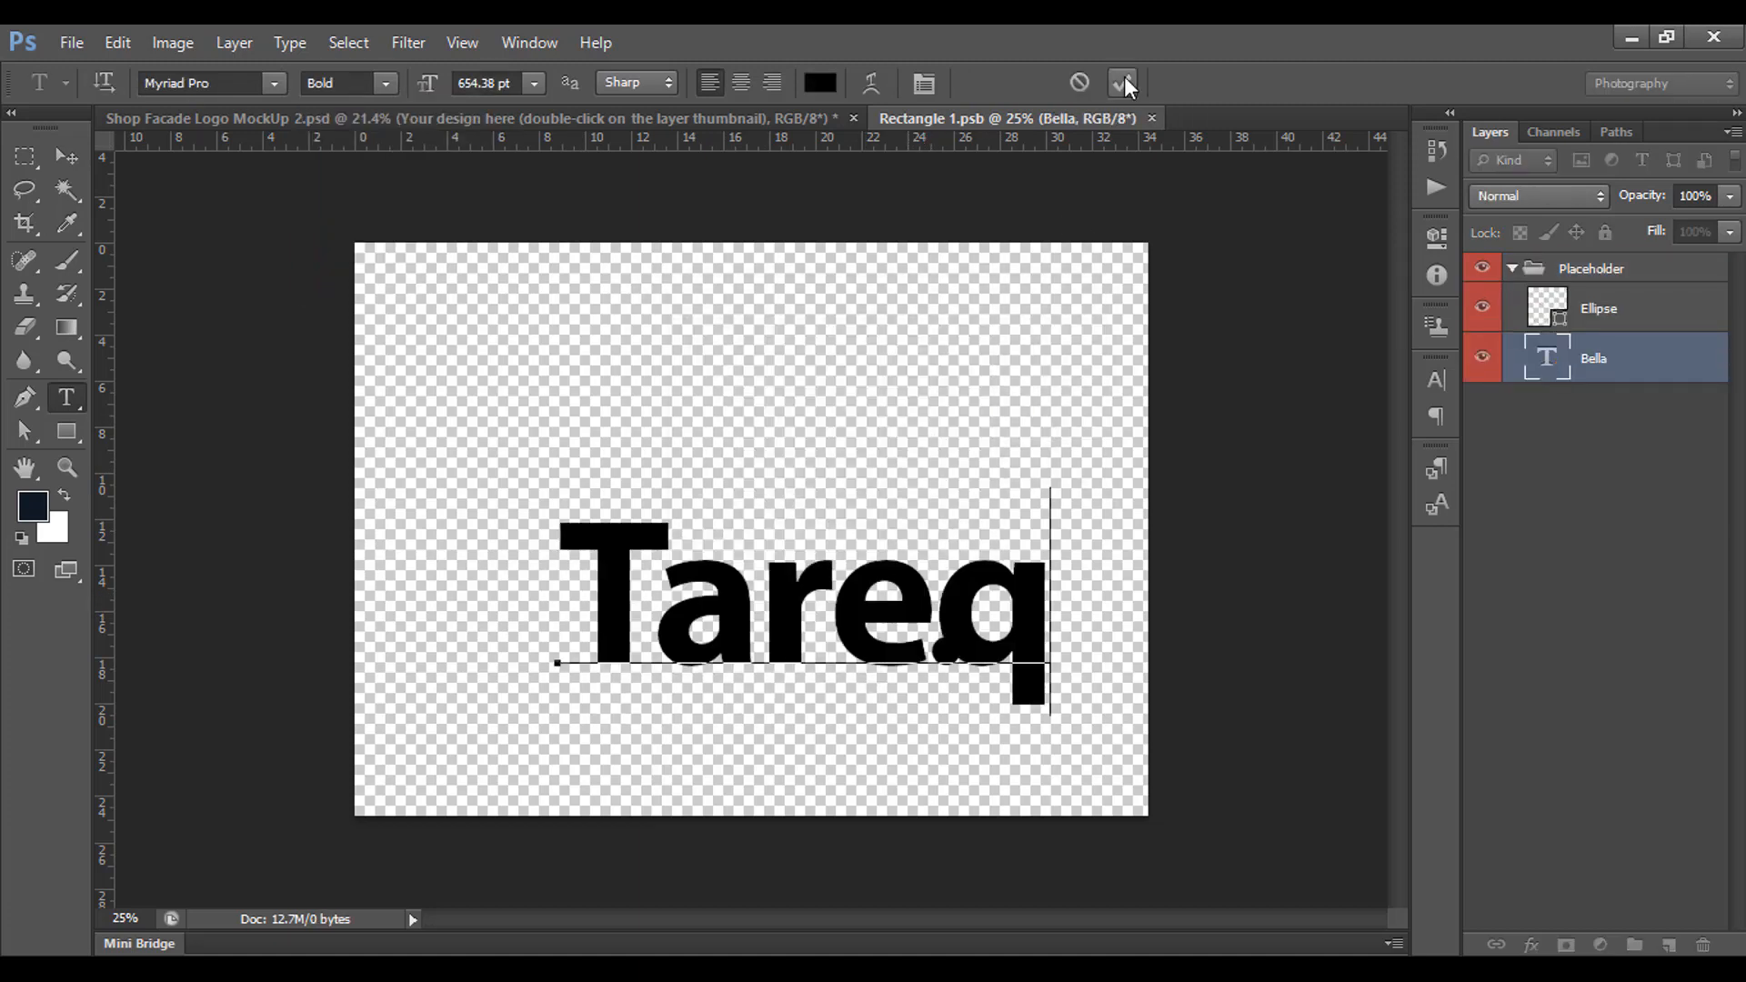
left_click(1126, 81)
Move the Placeholder logo group up and to the left on the canvas and scale it to about 120%
left_click(66, 156)
left_click_drag(898, 600, 904, 495)
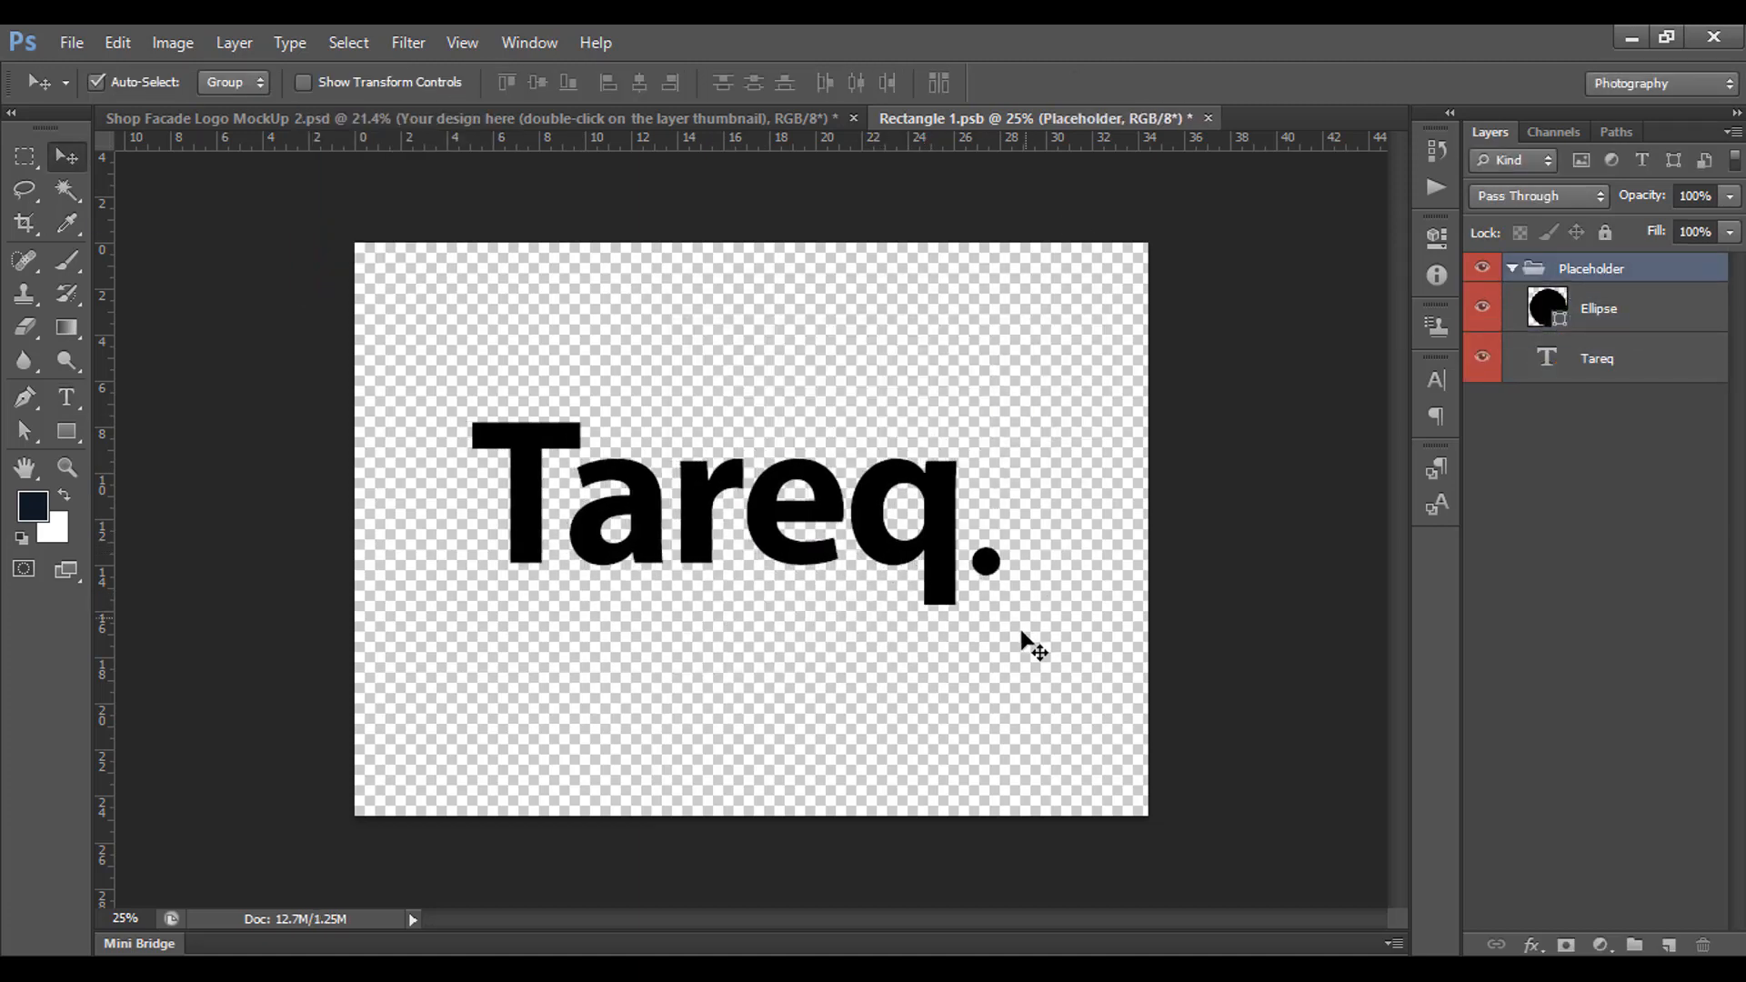
key("ctrl+t")
left_click_drag(1001, 610, 1047, 637)
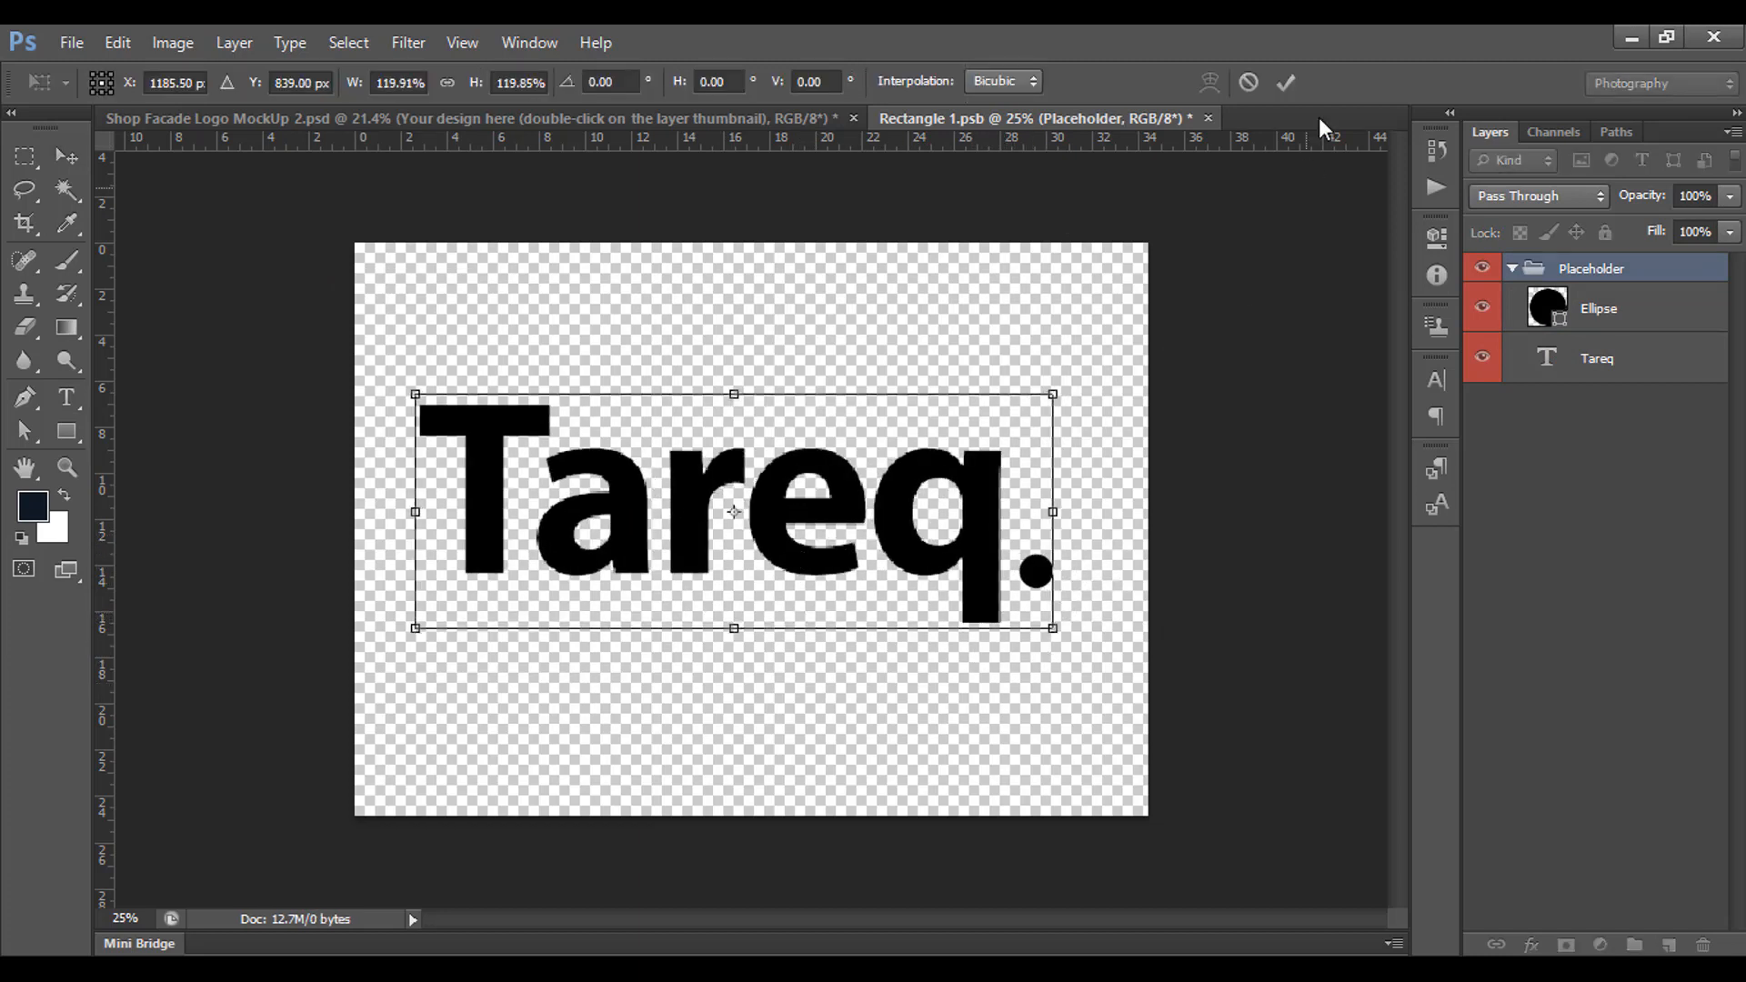
left_click(1278, 81)
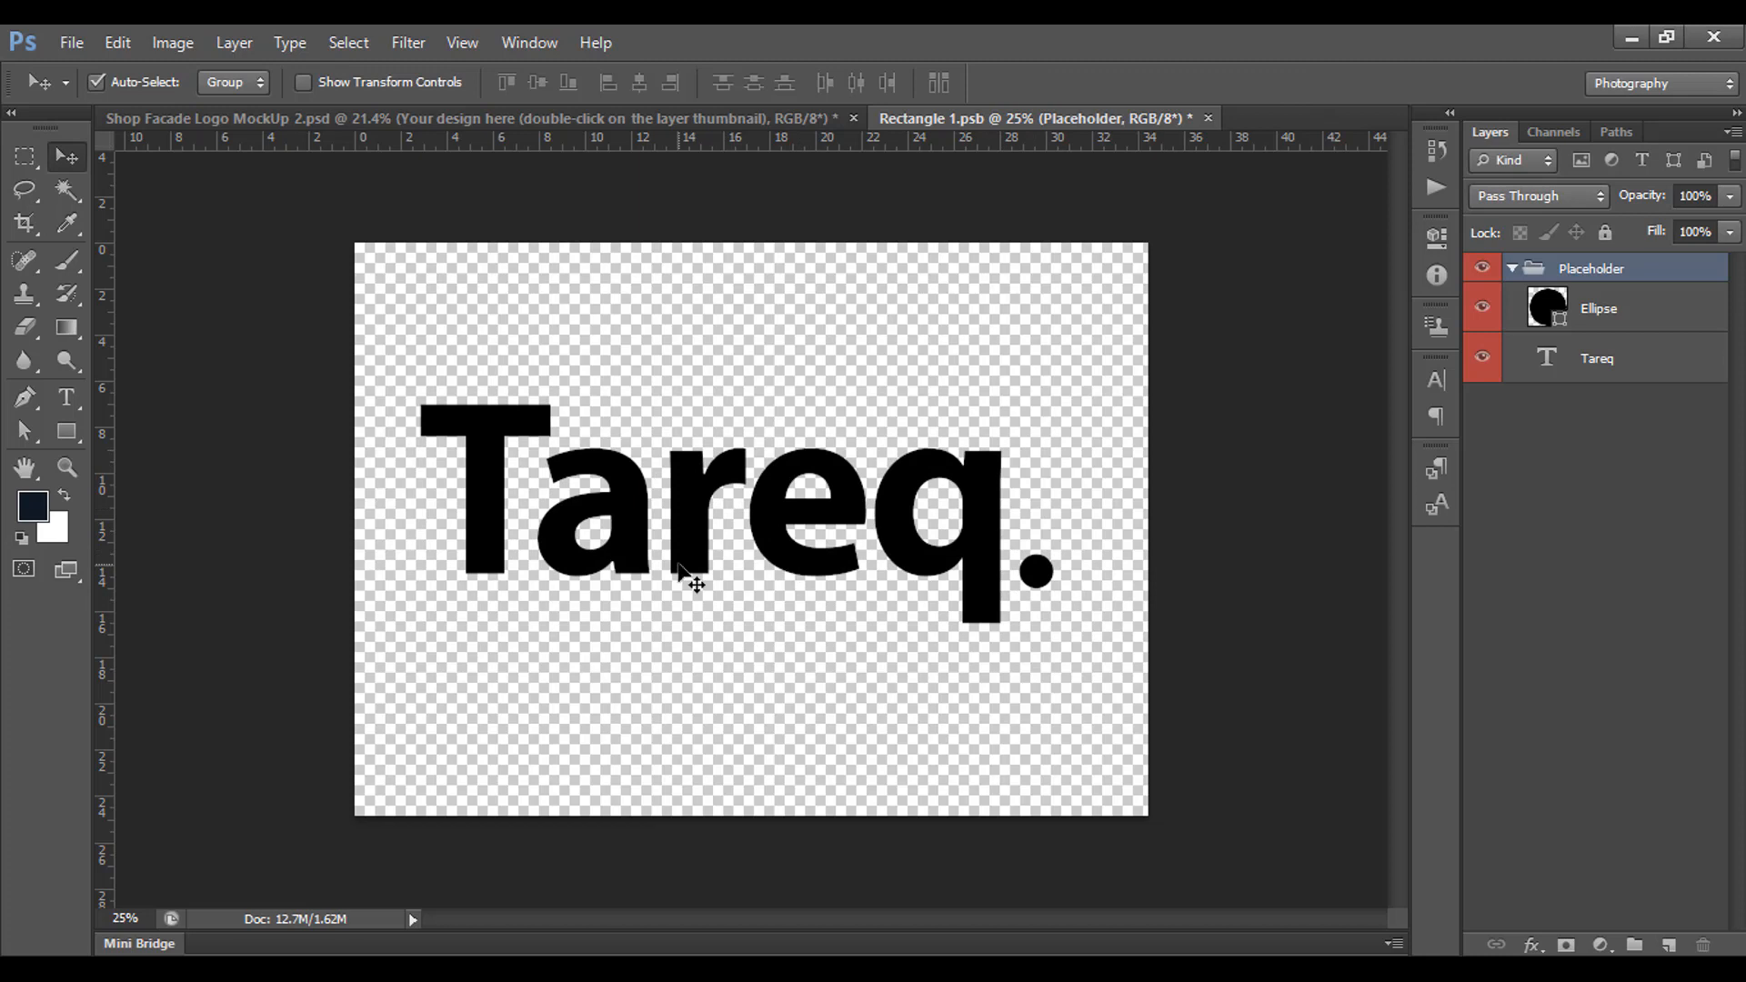
Save and close the edited Rectangle 1.psb smart object to update the shop facade mockup
key("ctrl+s")
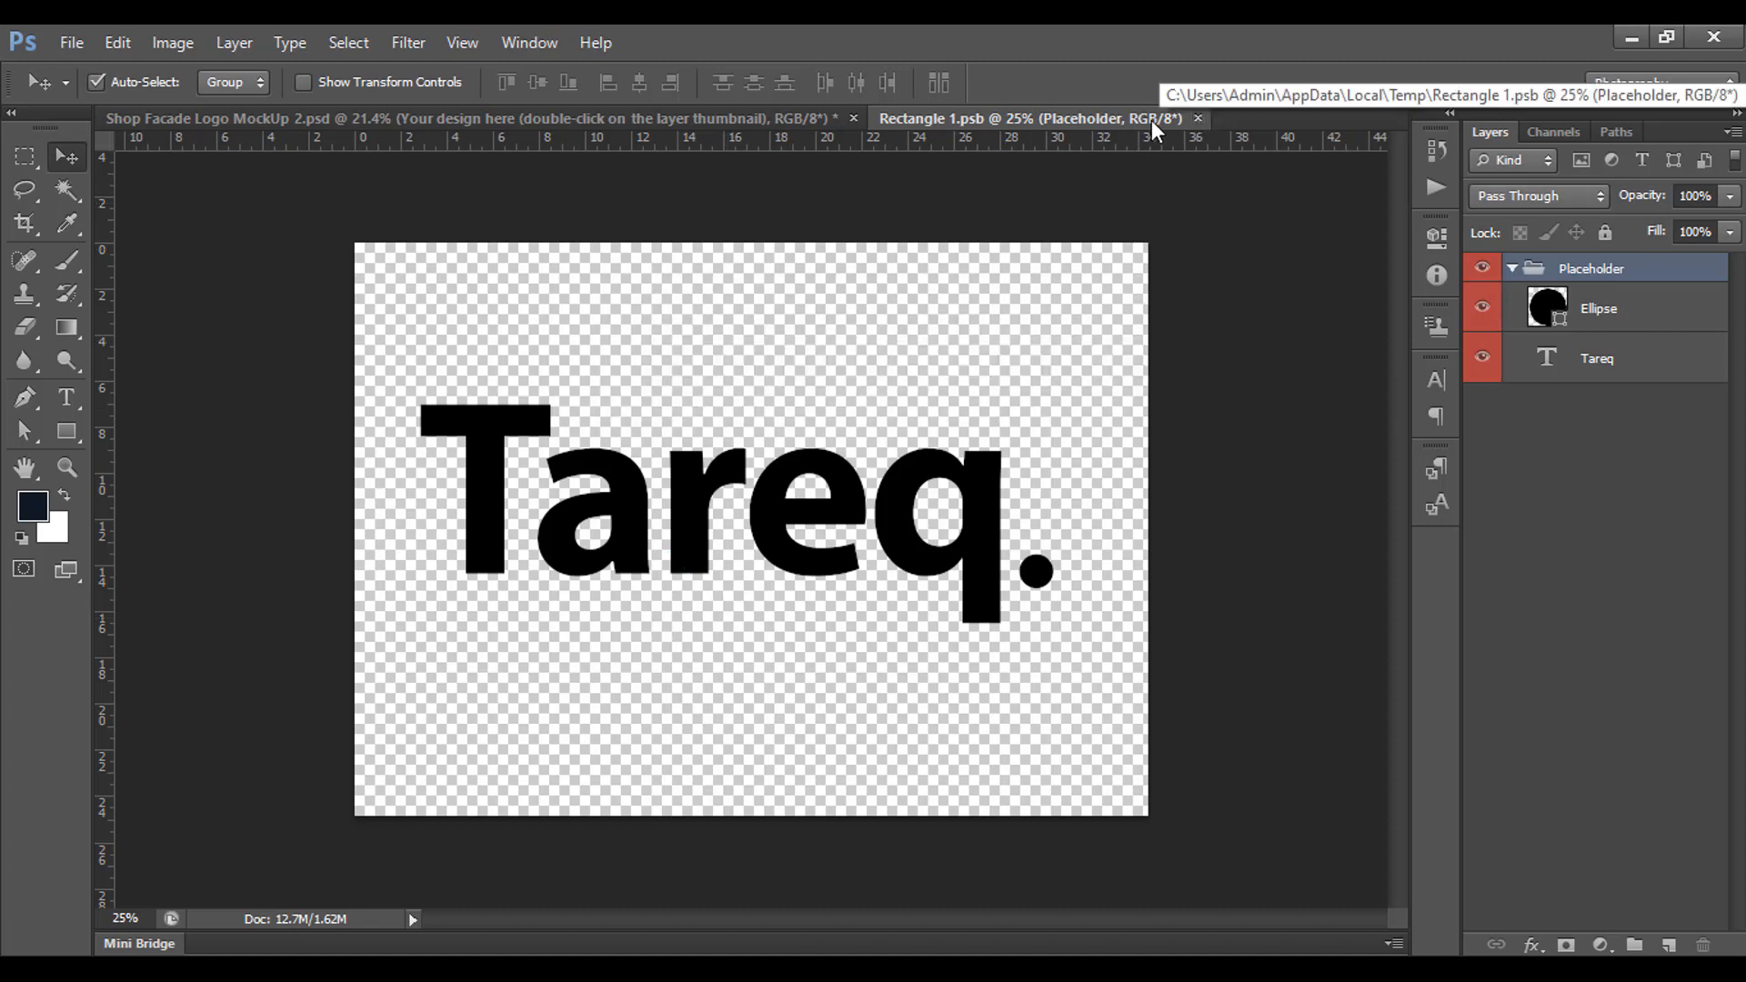
left_click(1199, 118)
scroll(730, 509, "up", 2)
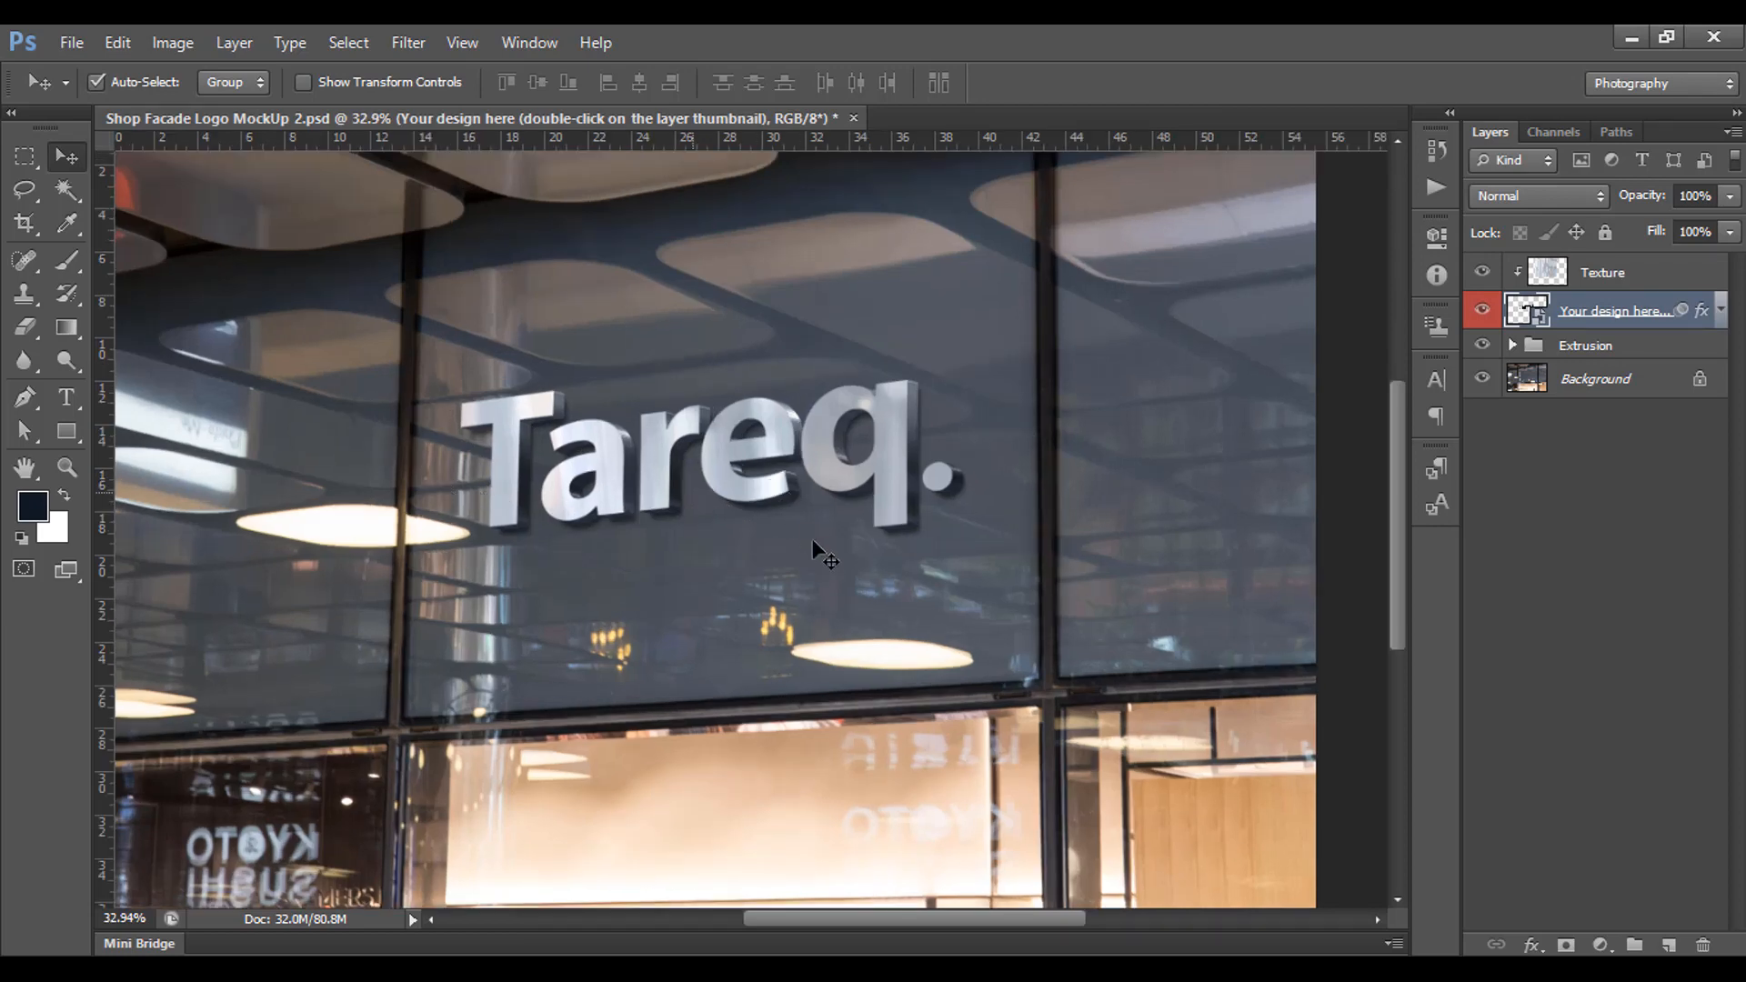
scroll(822, 556, "up", 1)
scroll(789, 647, "up", 1)
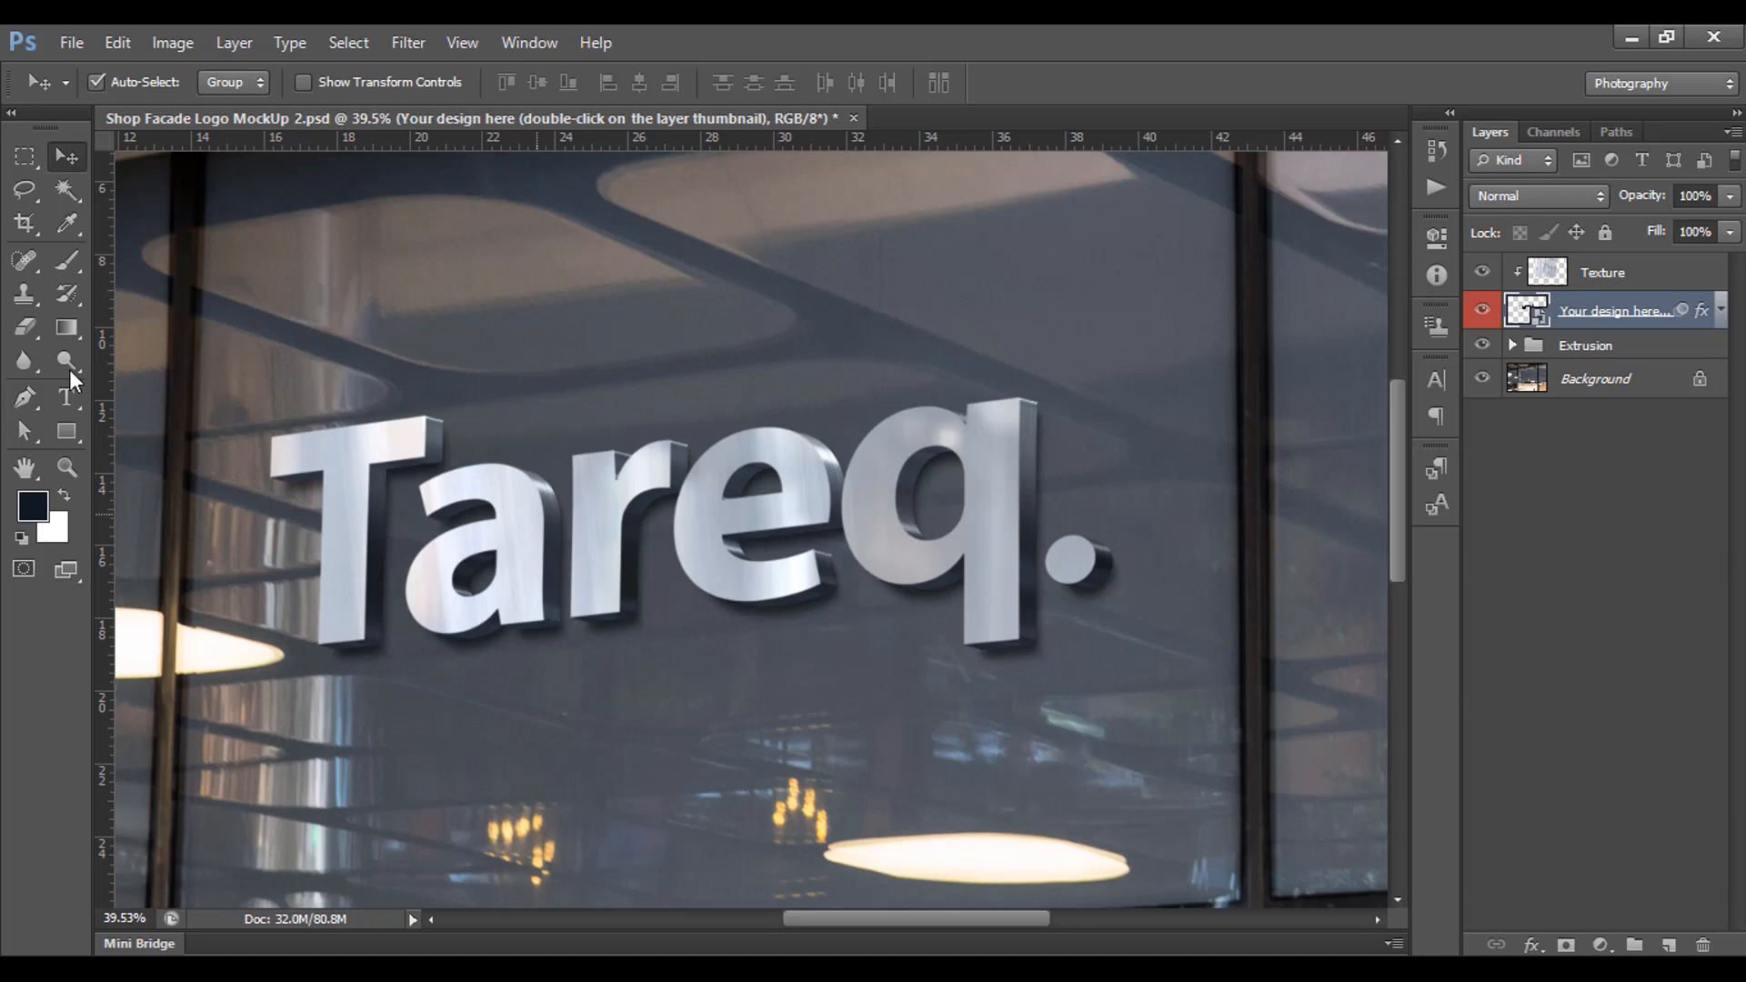
left_click(71, 41)
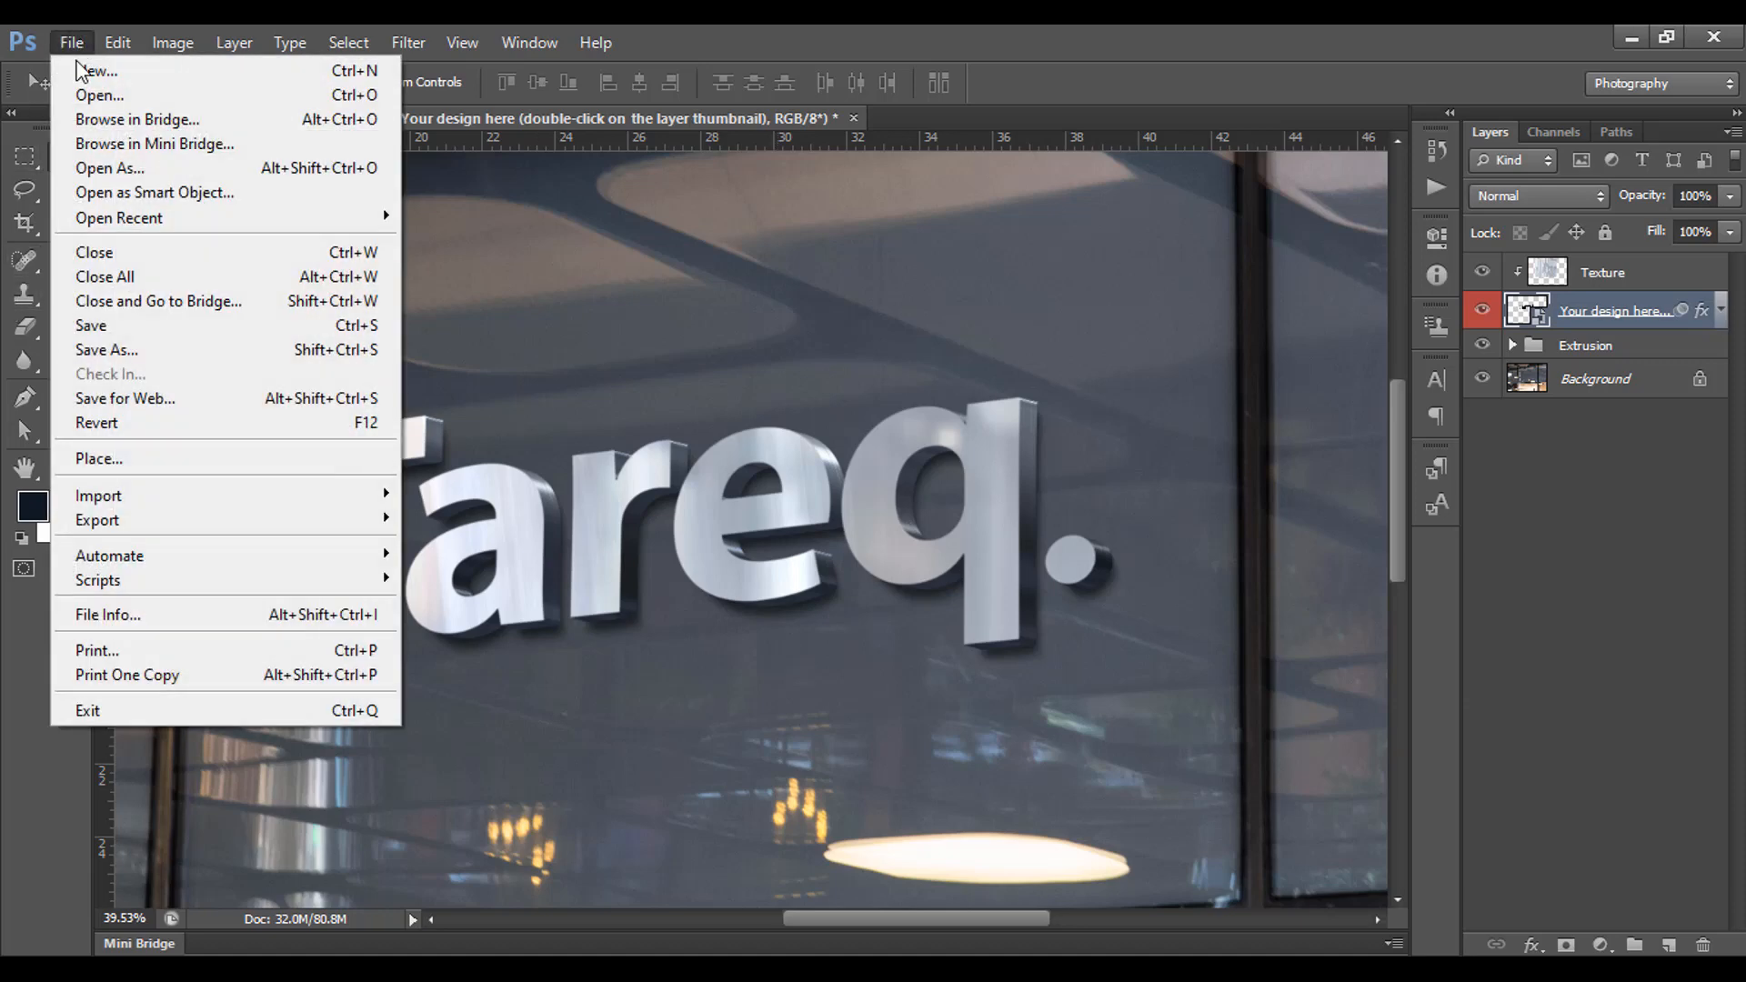
left_click(122, 351)
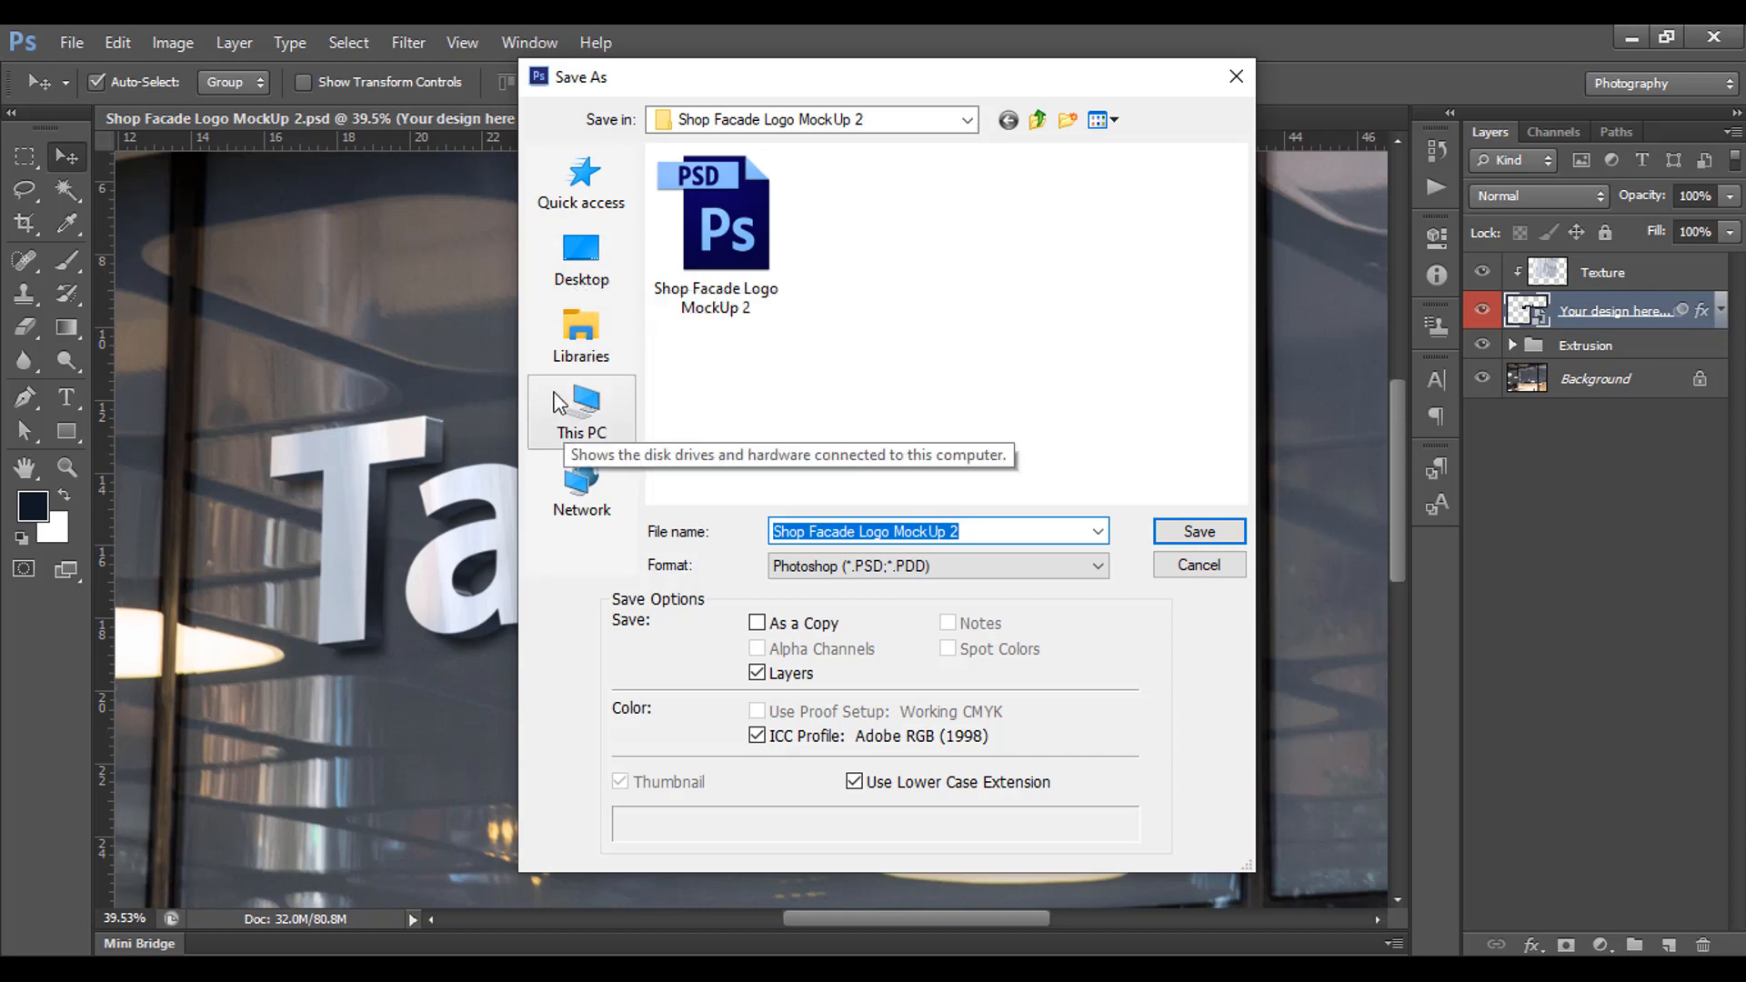
left_click(977, 565)
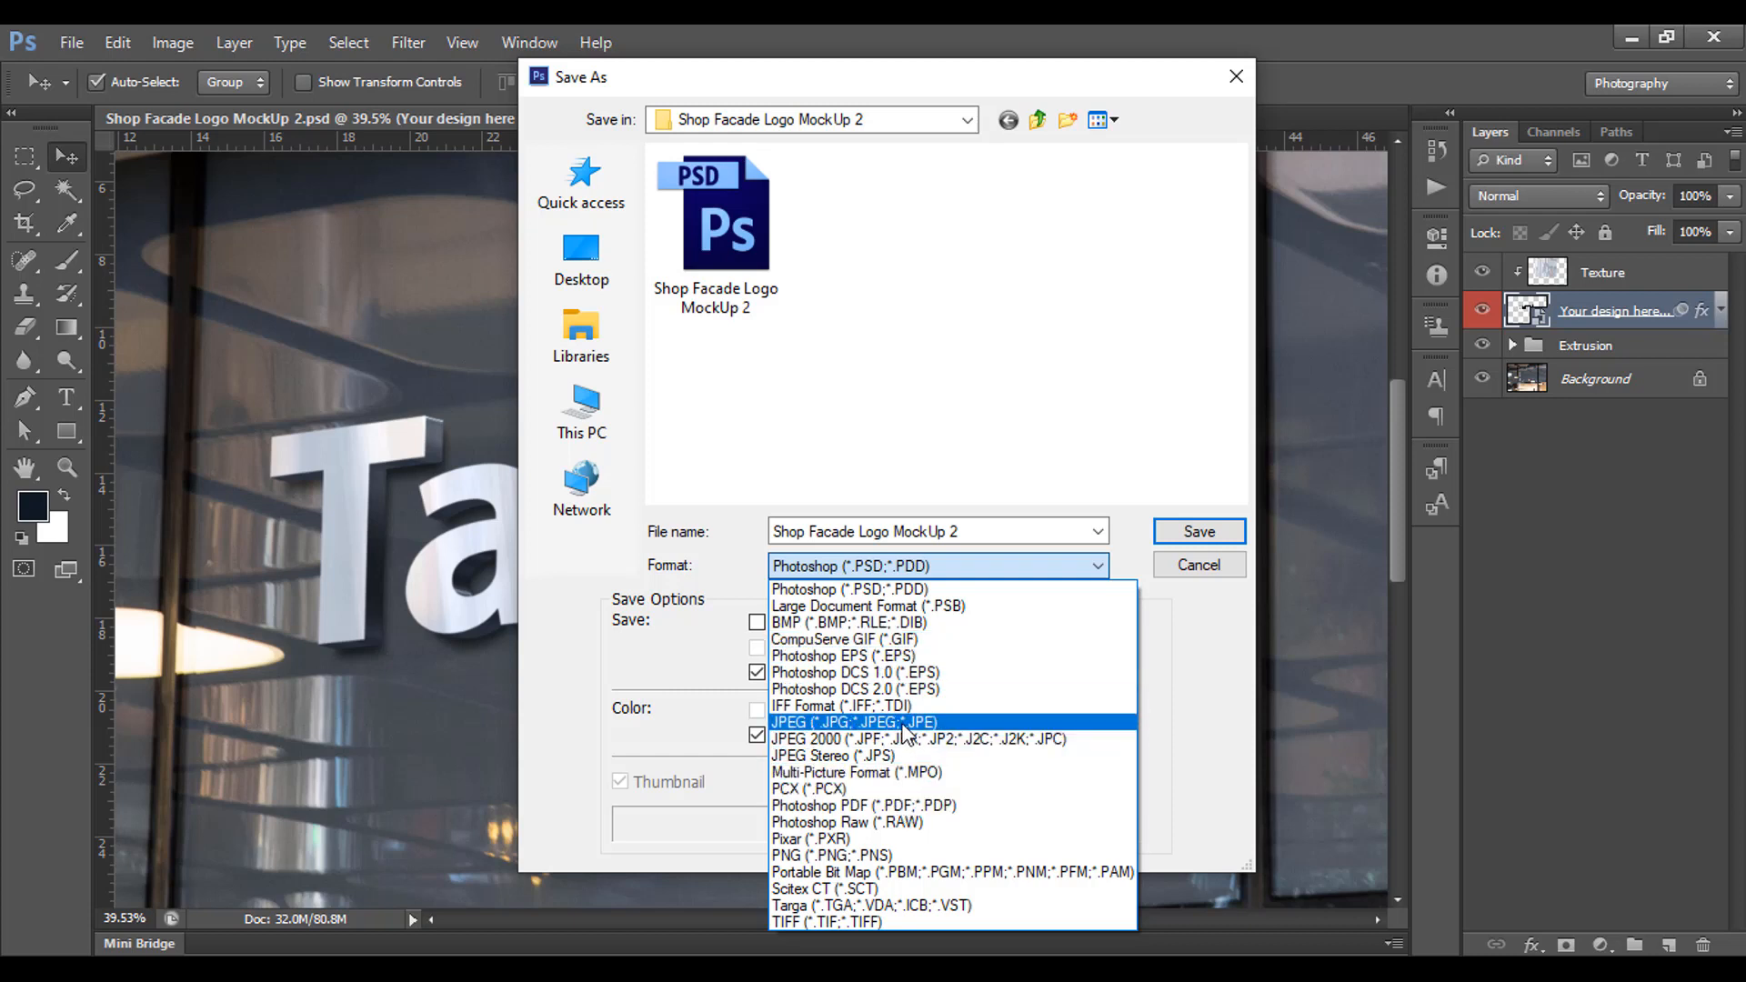
left_click(909, 722)
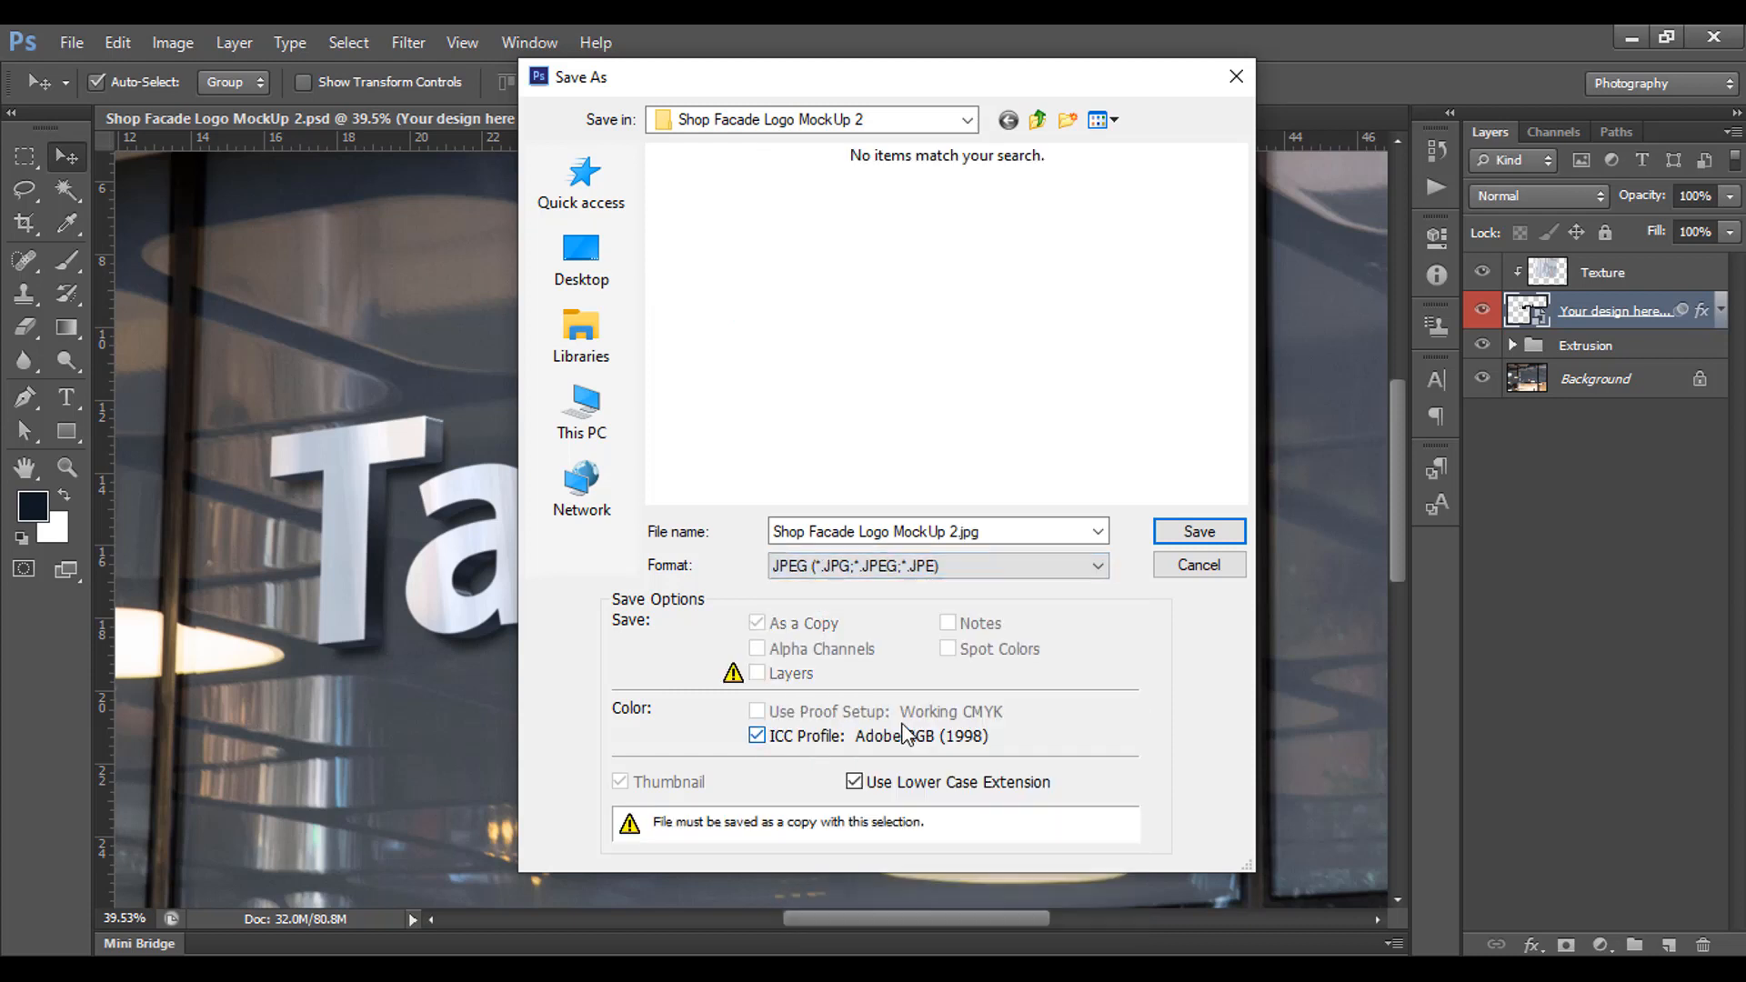
left_click(1200, 564)
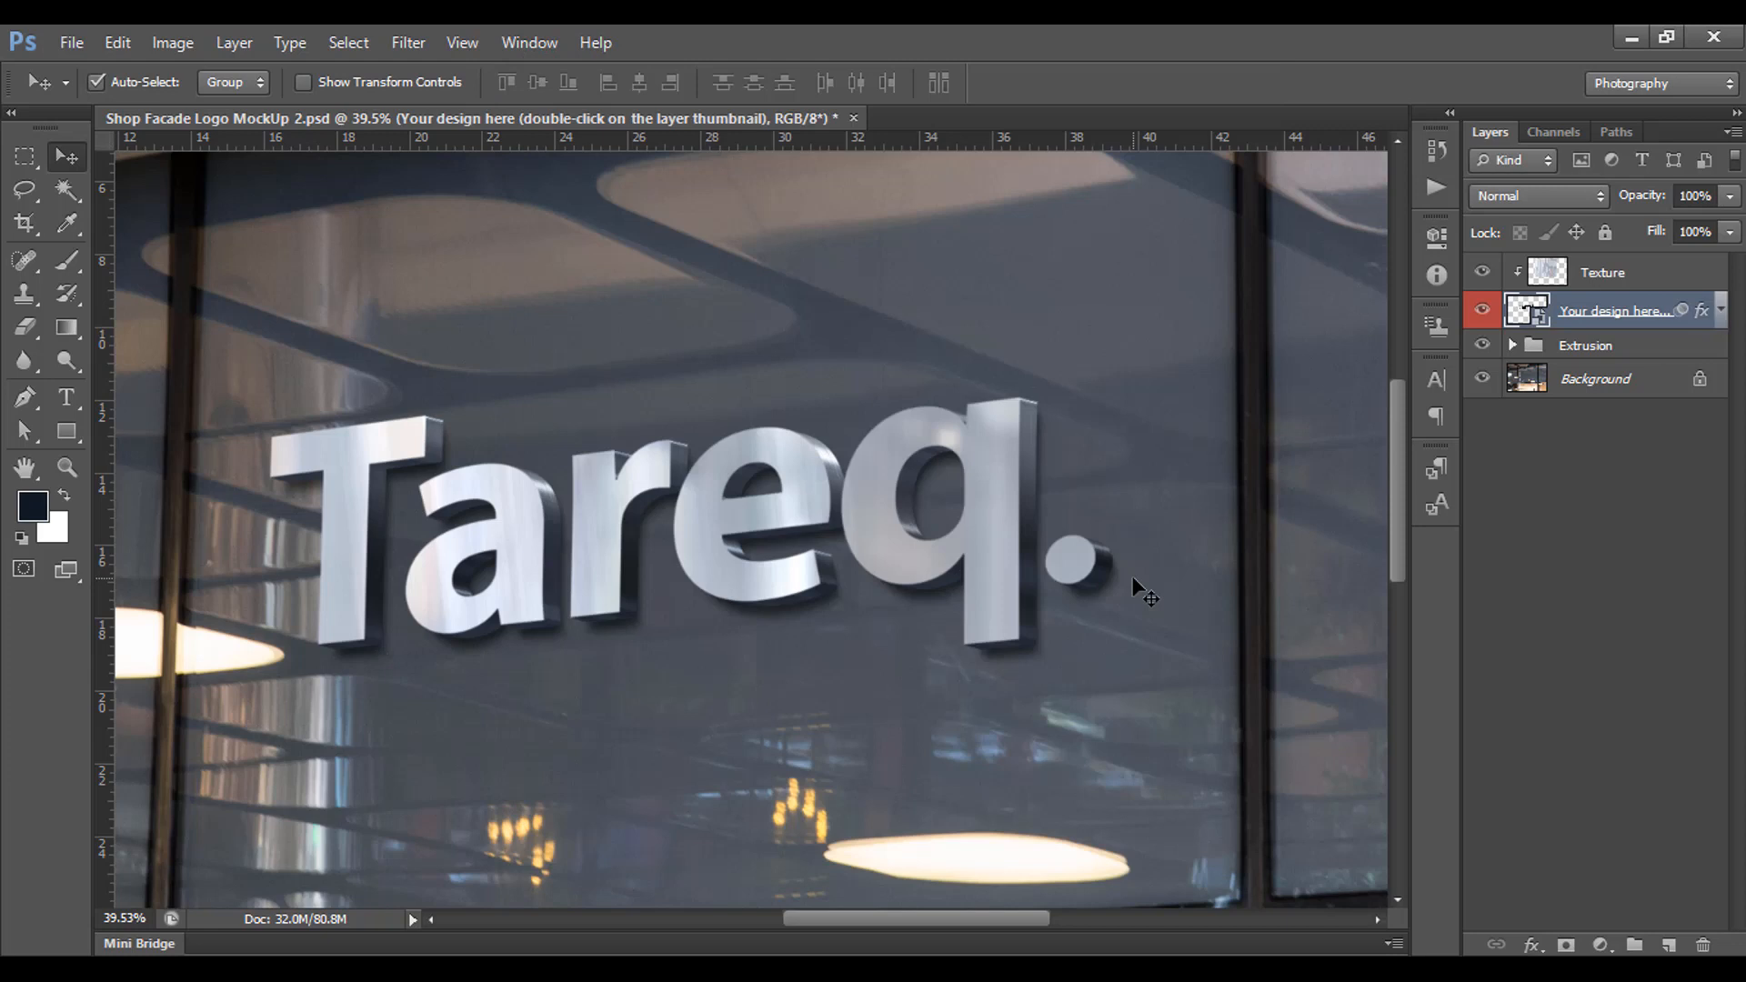